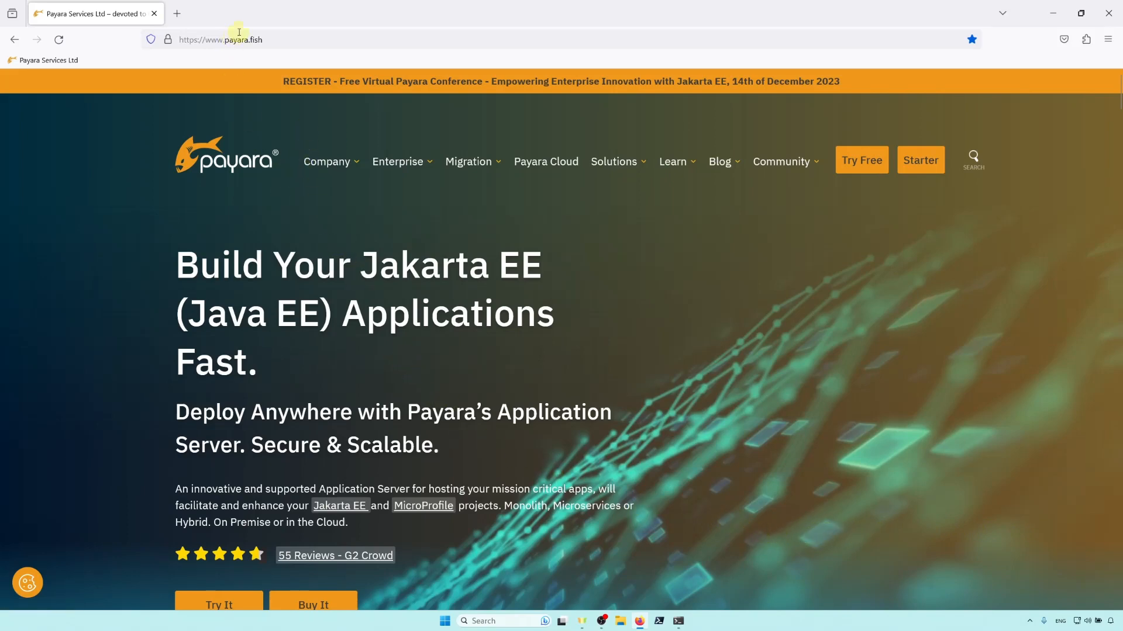
Download Payara Server 6.2023.11 (Full) from the Payara Platform Community Edition download page.
mouse_move(795, 161)
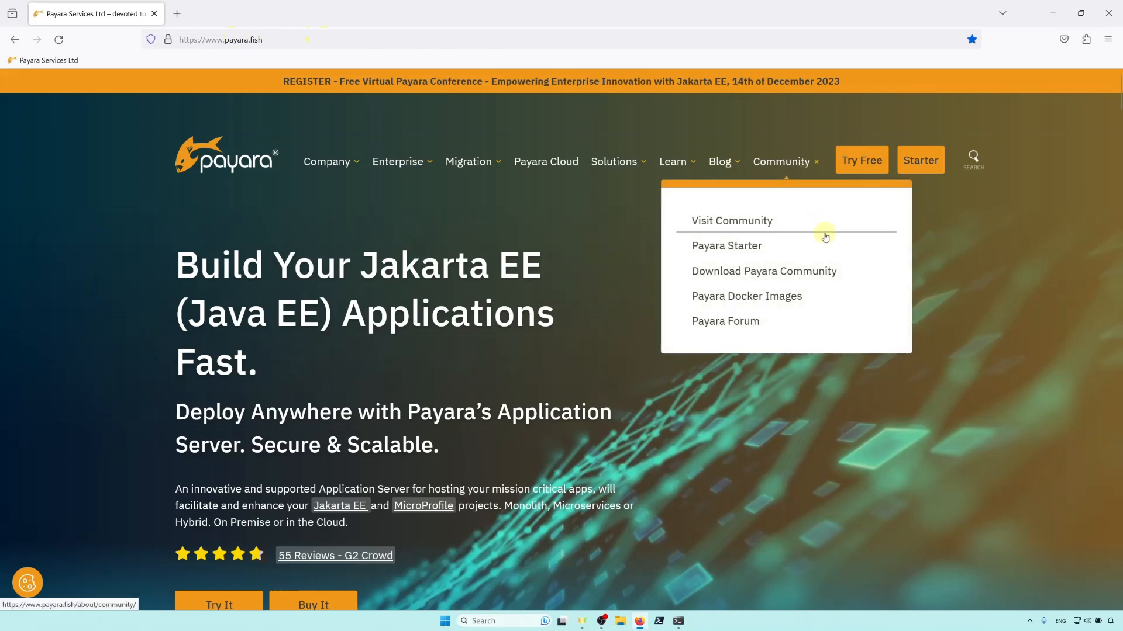
click(810, 273)
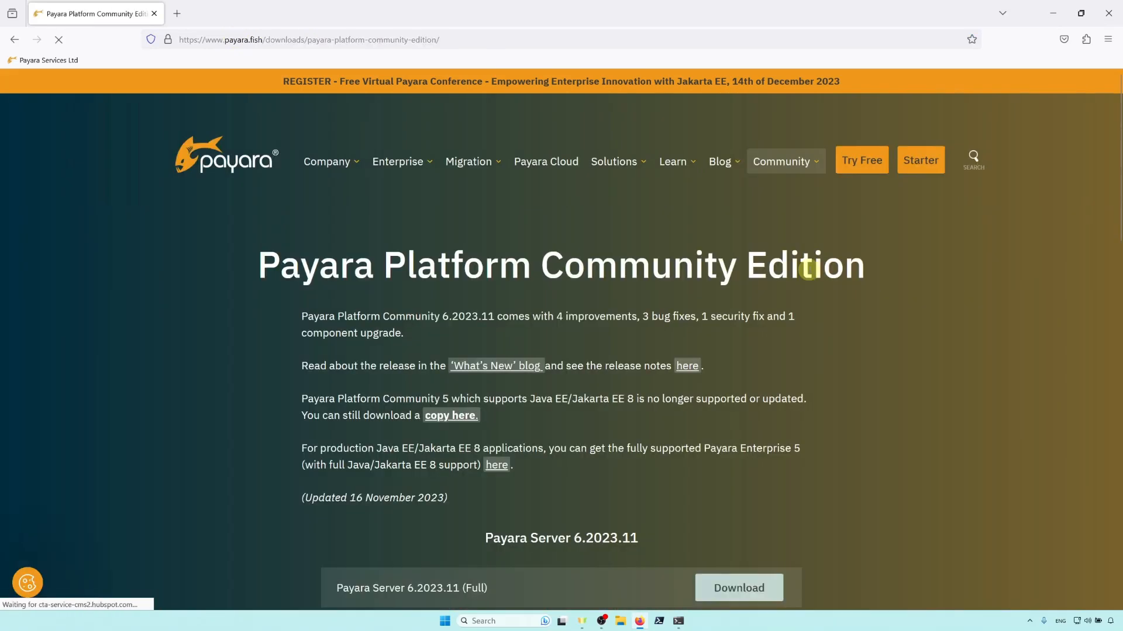
scroll(801, 277, down, 3)
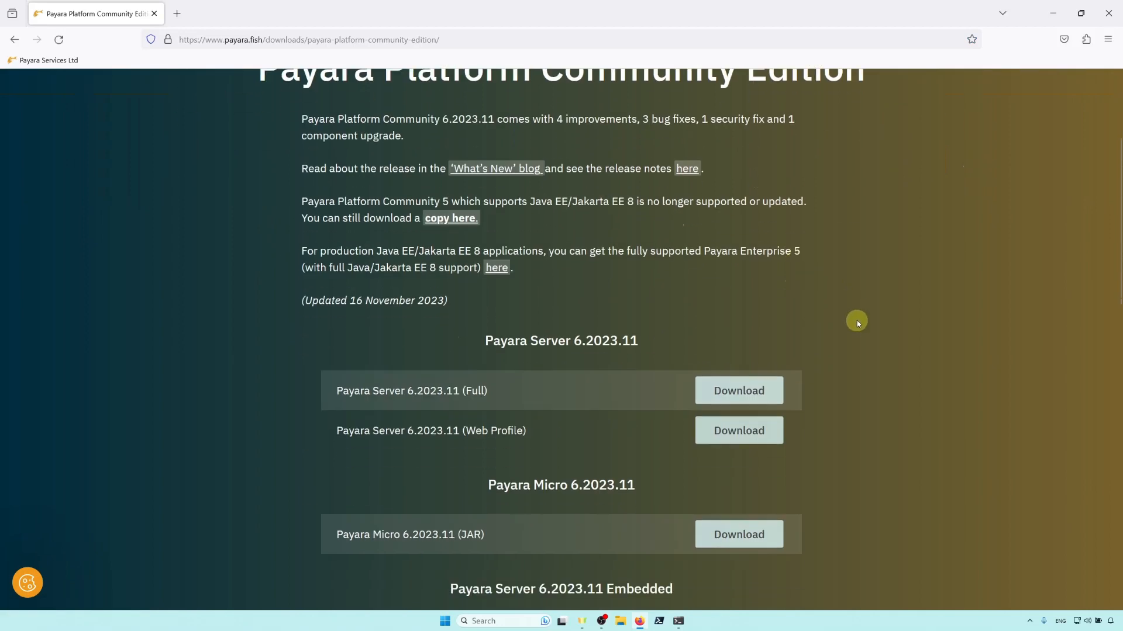
click(751, 392)
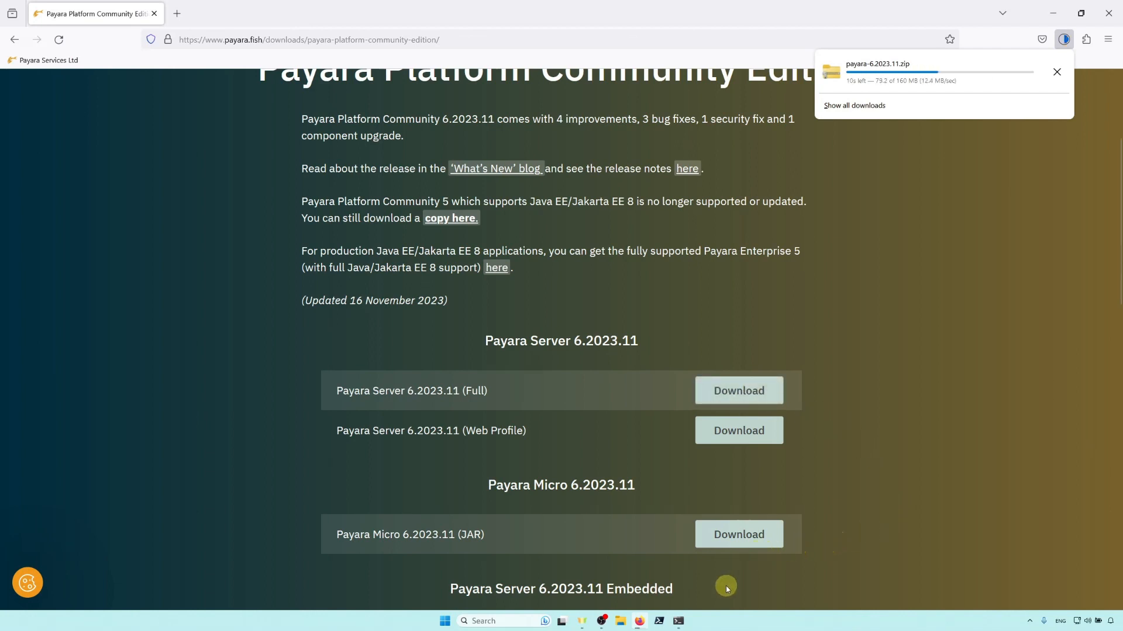
Switch to PowerShell and change the working directory to Downloads\payara6\bin.
click(679, 621)
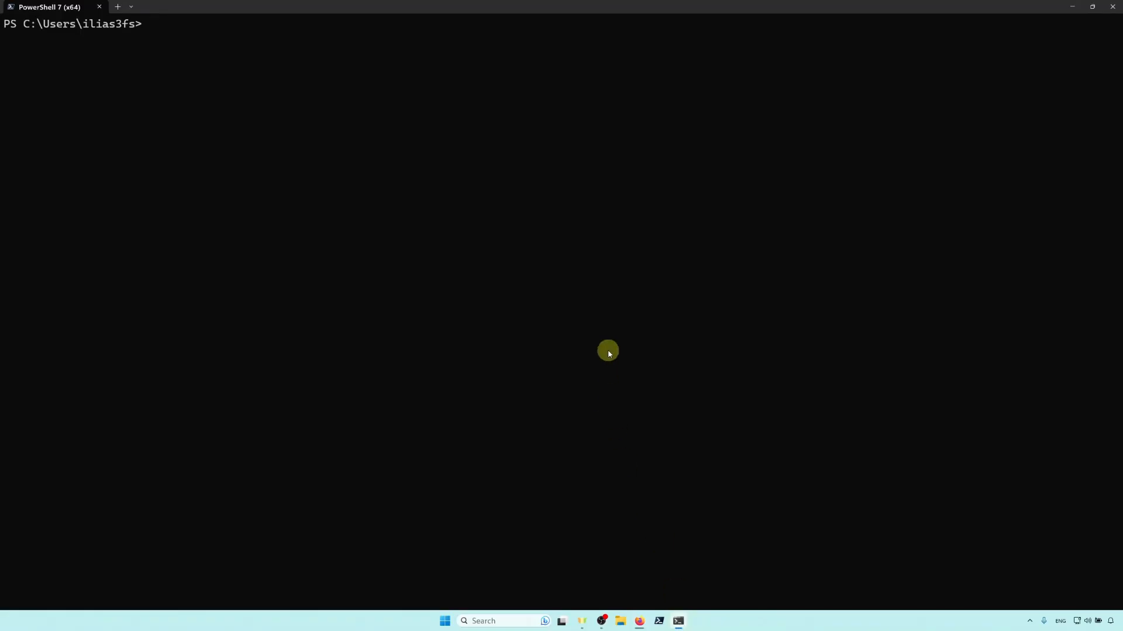
text(cd .\Dow)
key(Tab)
key(Return)
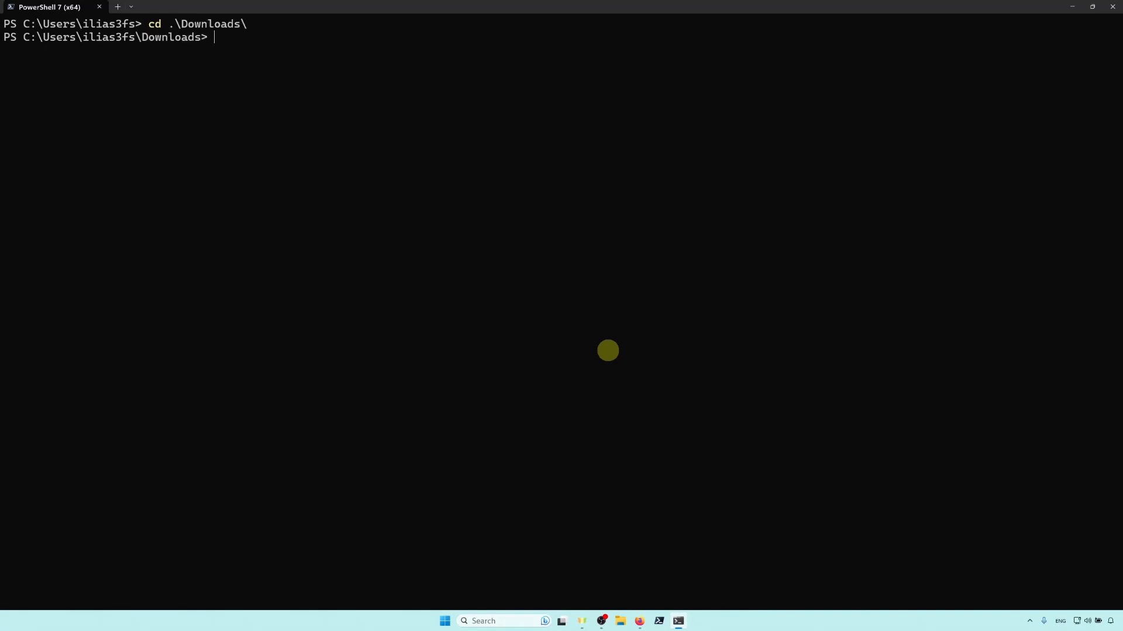
text(cd pa)
key(Tab)
key(Return)
text(cd bin)
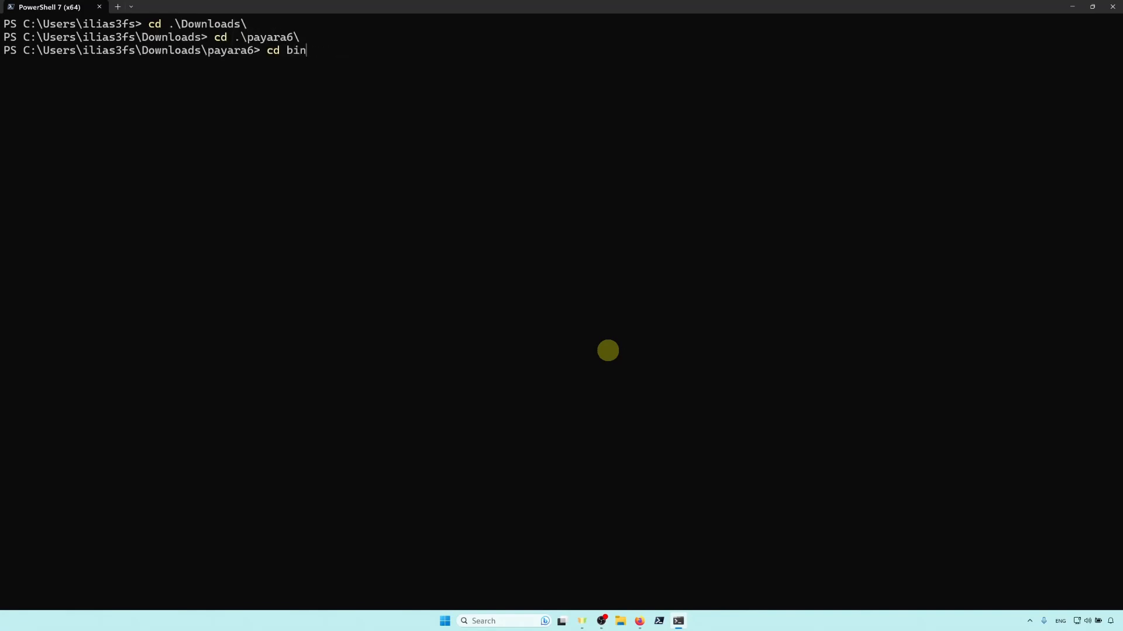
key(Return)
Start the Payara domain in verbose mode with ./asadmin start-domain --verbose.
text(./a)
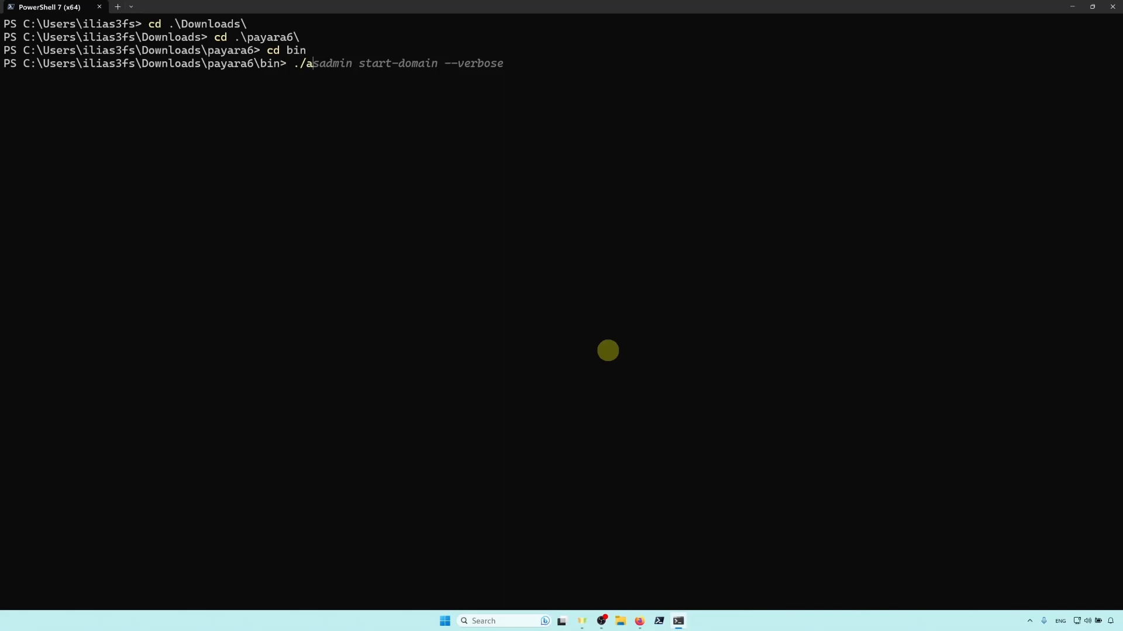
text(sadmin start-domain )
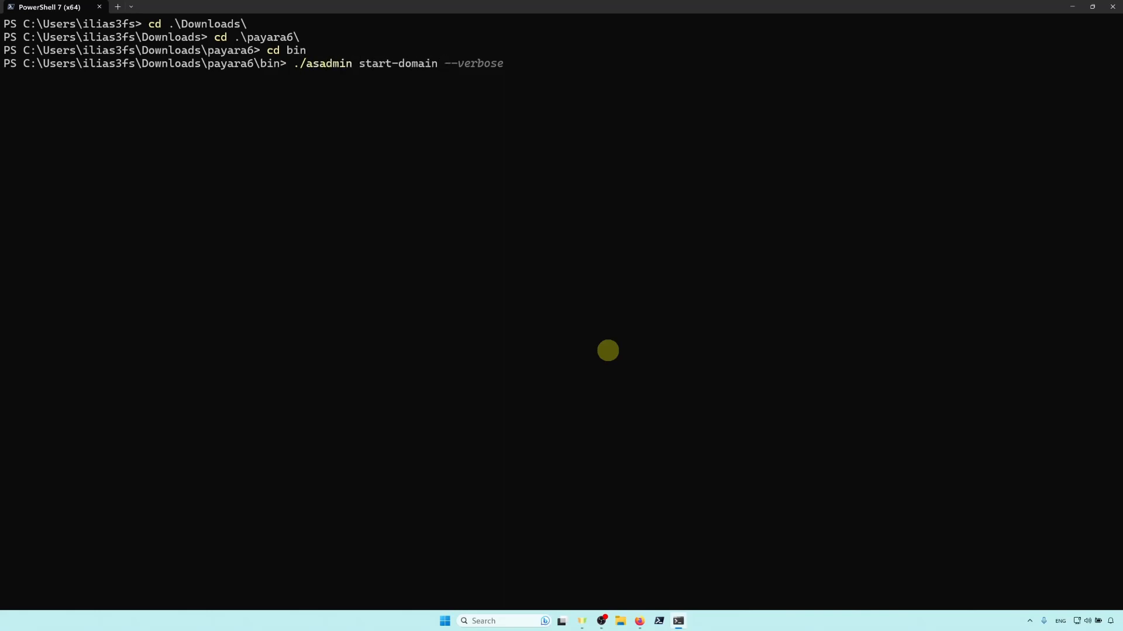
text(--verbose)
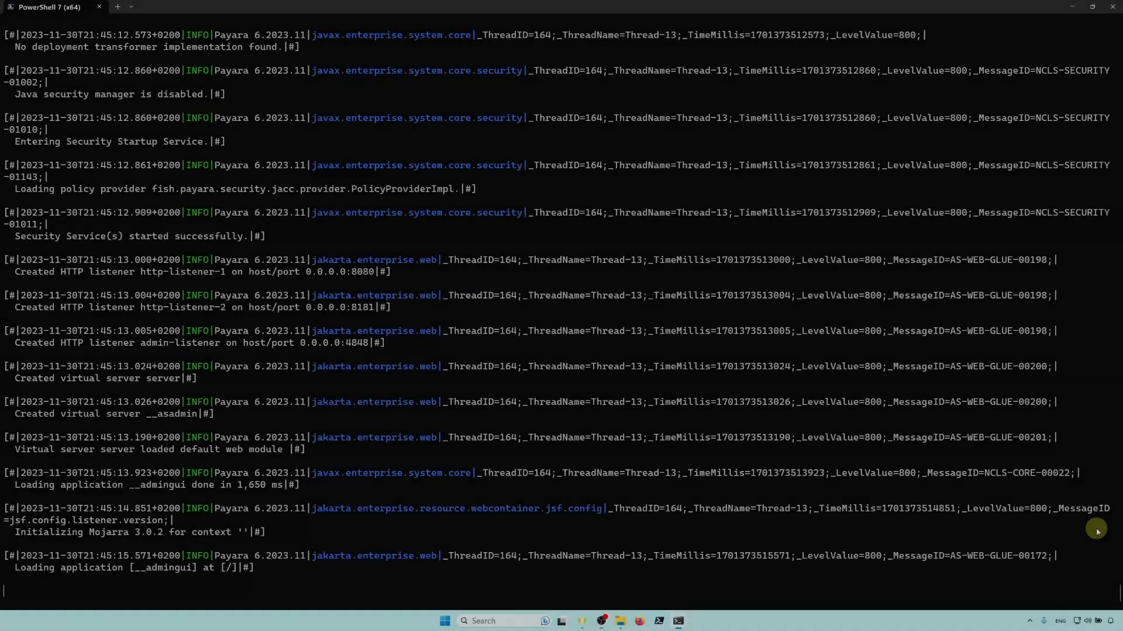
In a second PowerShell window, create a deployment group with ./asadmin create-deployment-group group1.
key(alt+Tab)
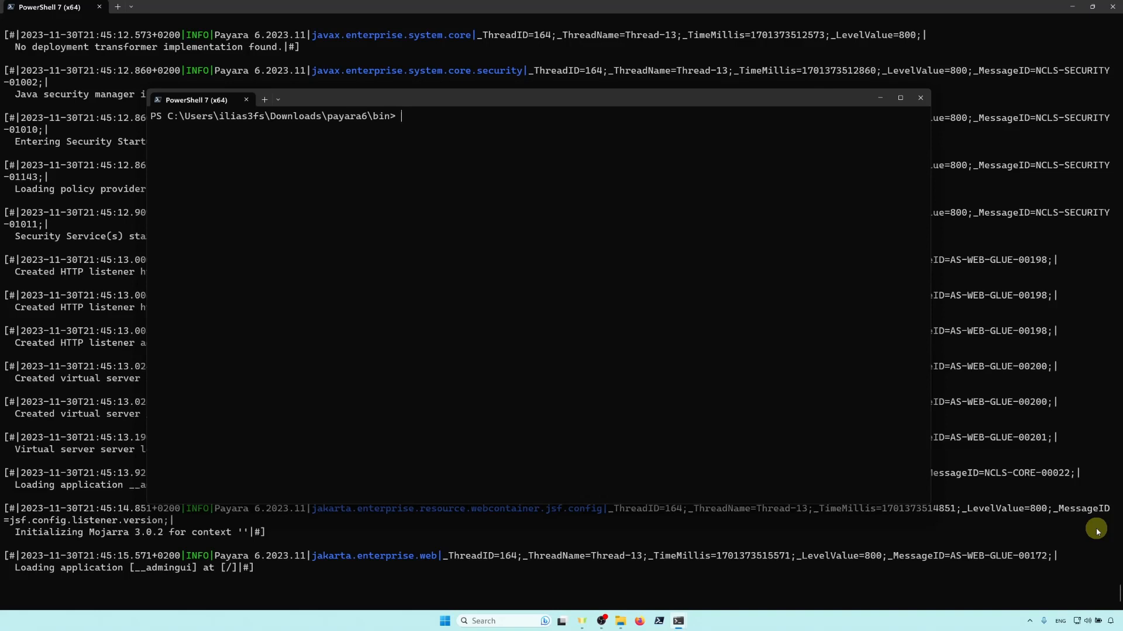
text(/asadmin create-deployment-group group1)
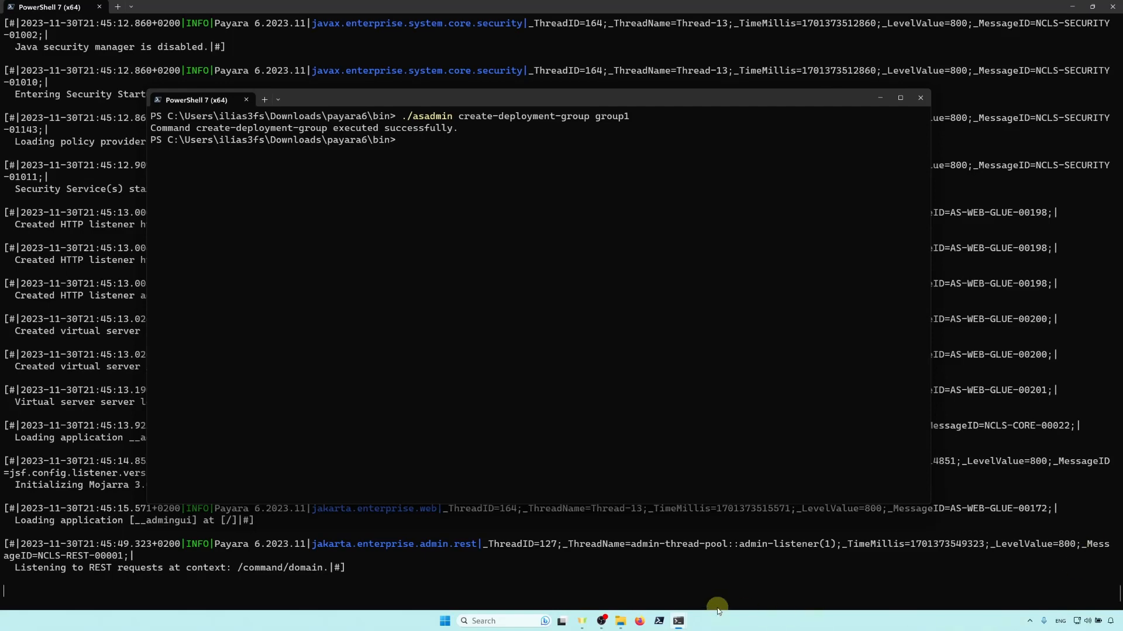
Switch to Firefox and open the Payara Server admin console at localhost:4848.
click(641, 624)
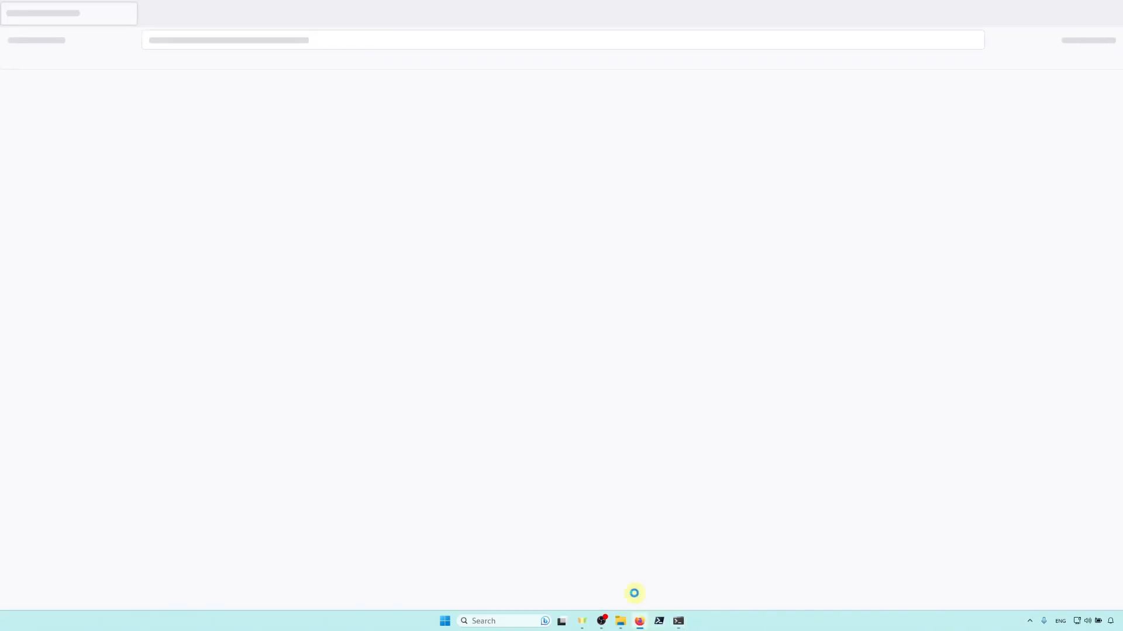
click(225, 39)
text(localhost:4848/)
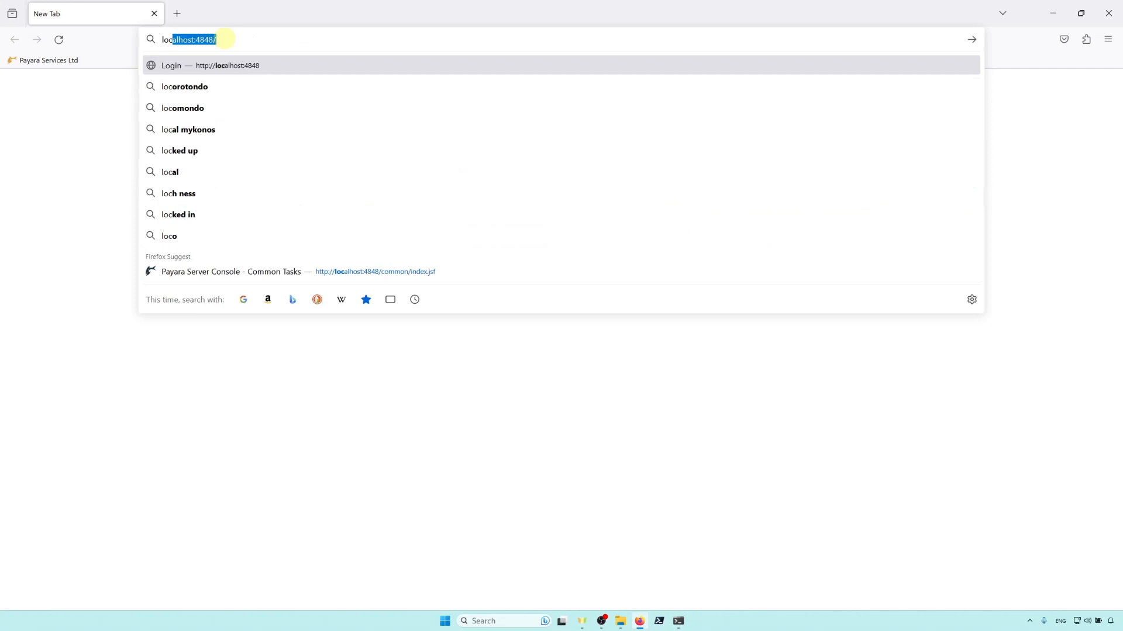
key(Return)
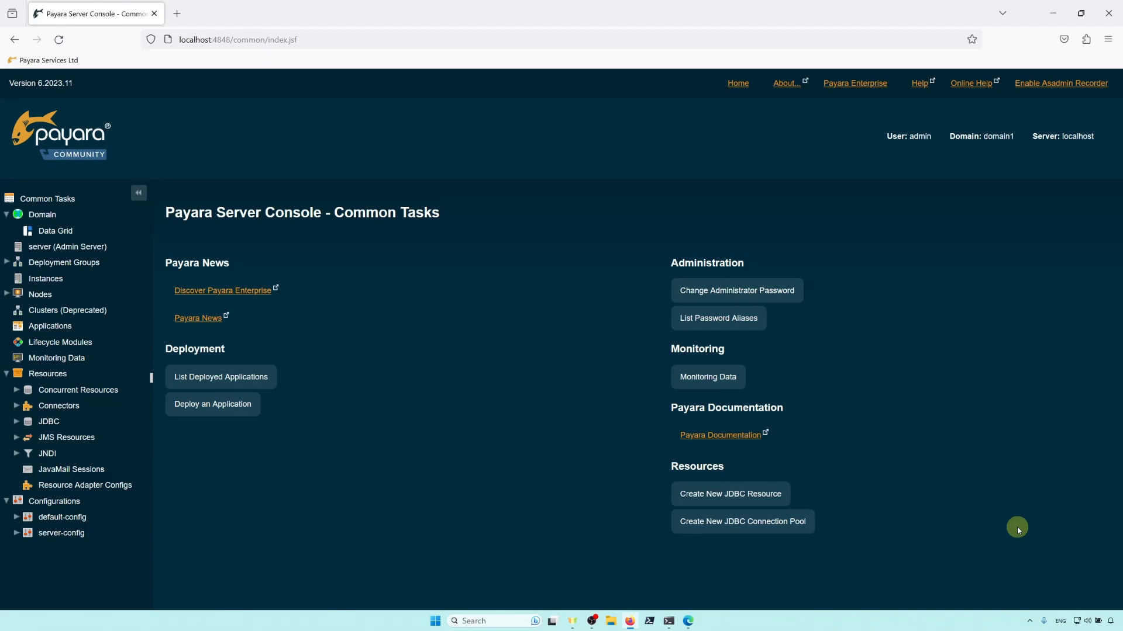
Create a new server instance named instance1 within the deployment group group1.
click(68, 266)
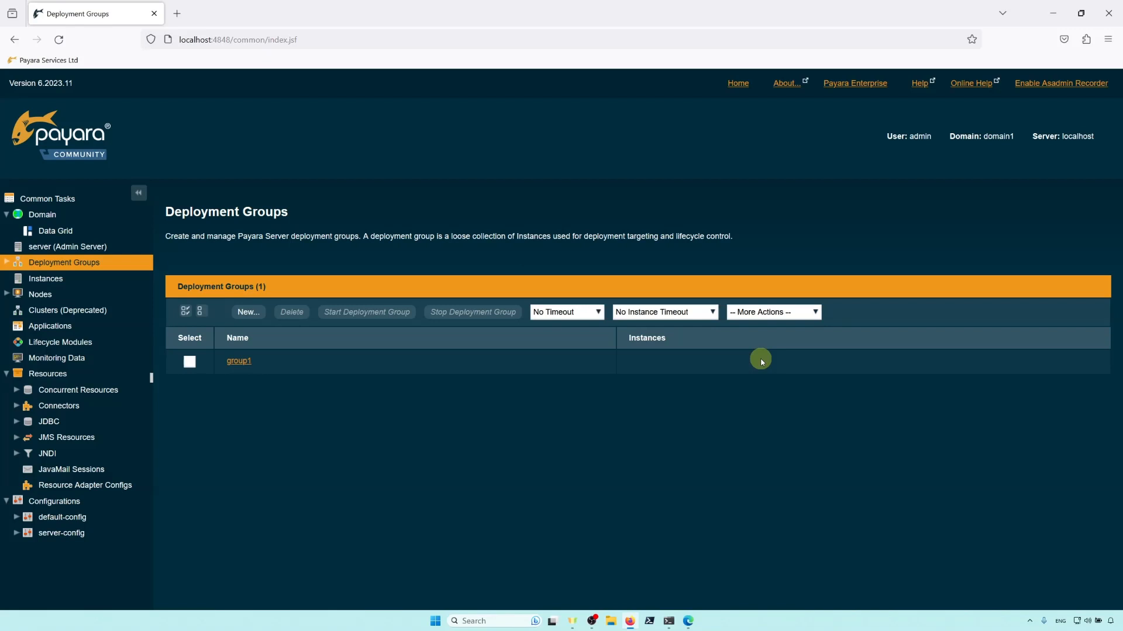
click(244, 363)
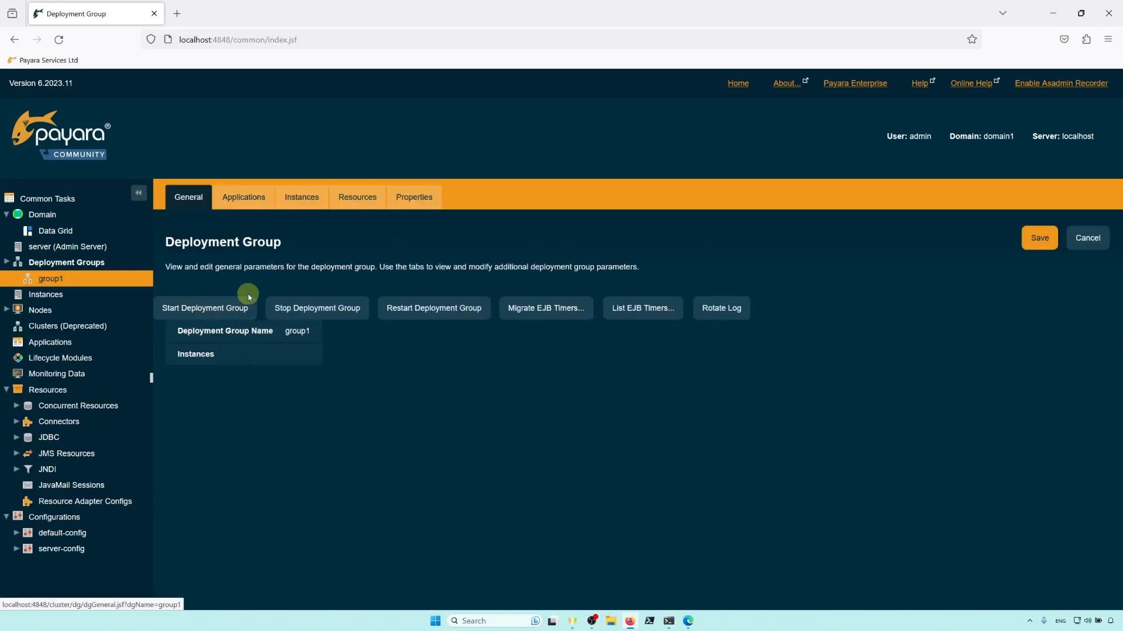
click(300, 198)
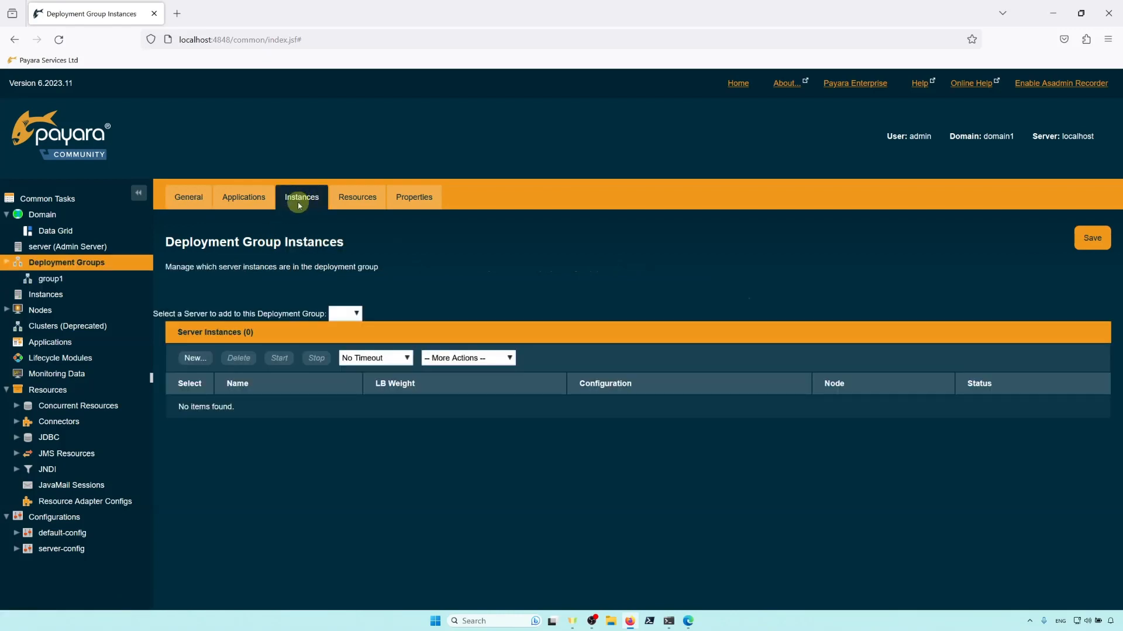
click(195, 358)
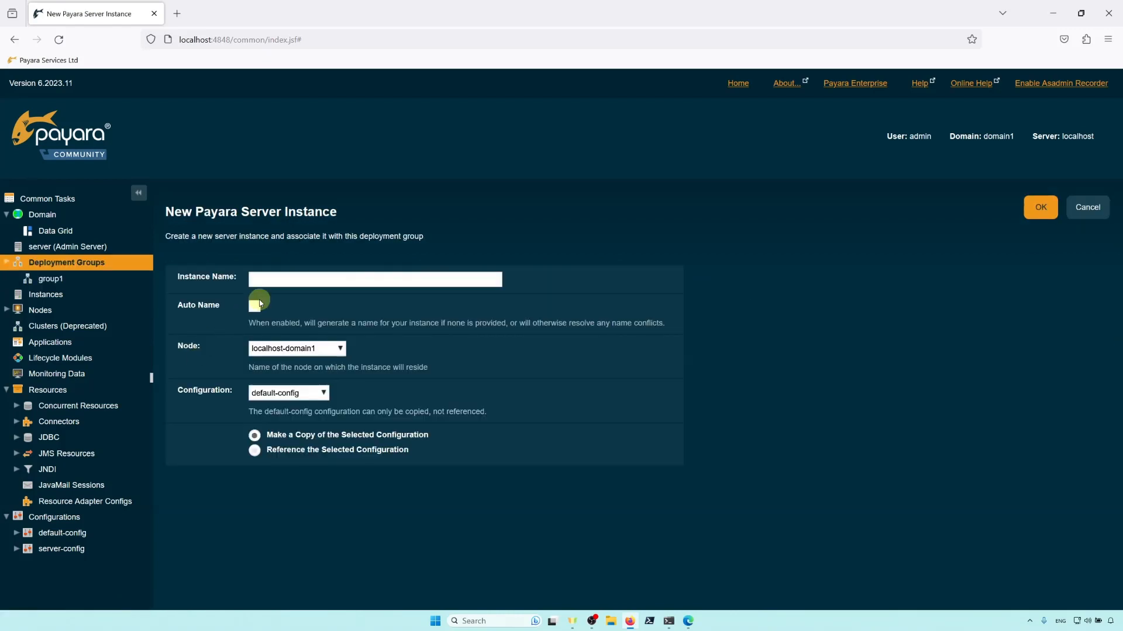
click(292, 276)
text(instance1)
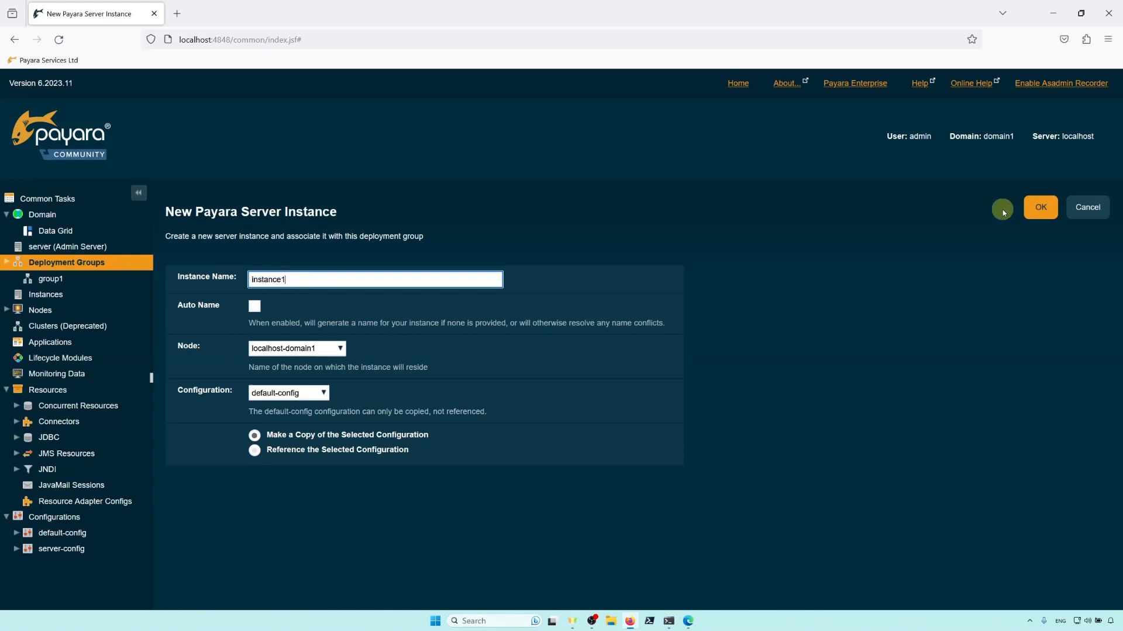
click(1040, 211)
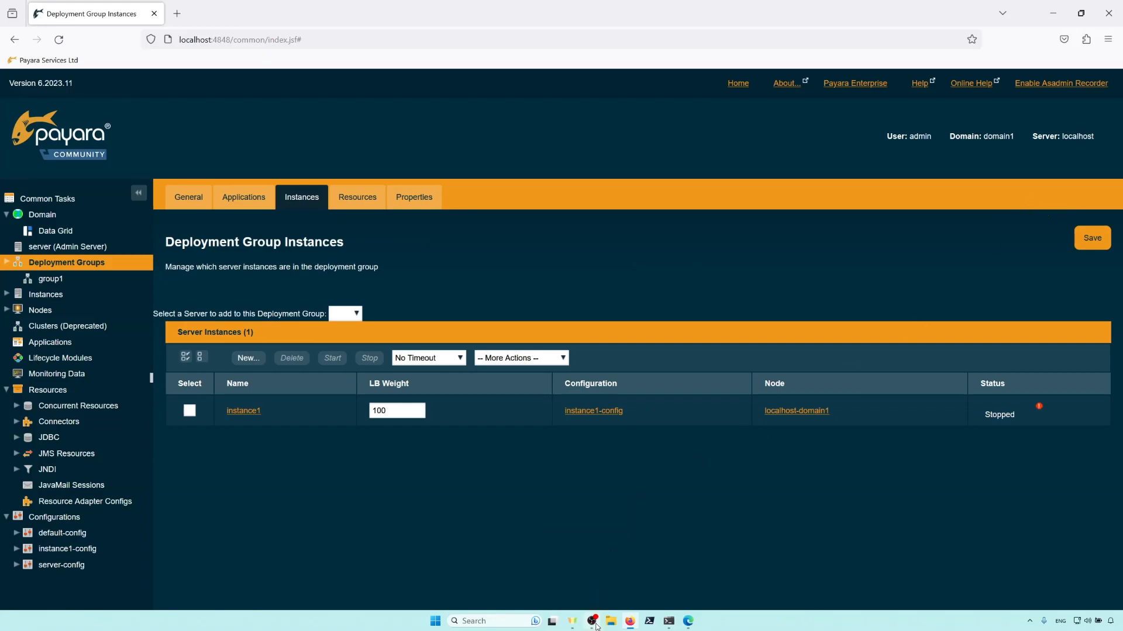
click(596, 623)
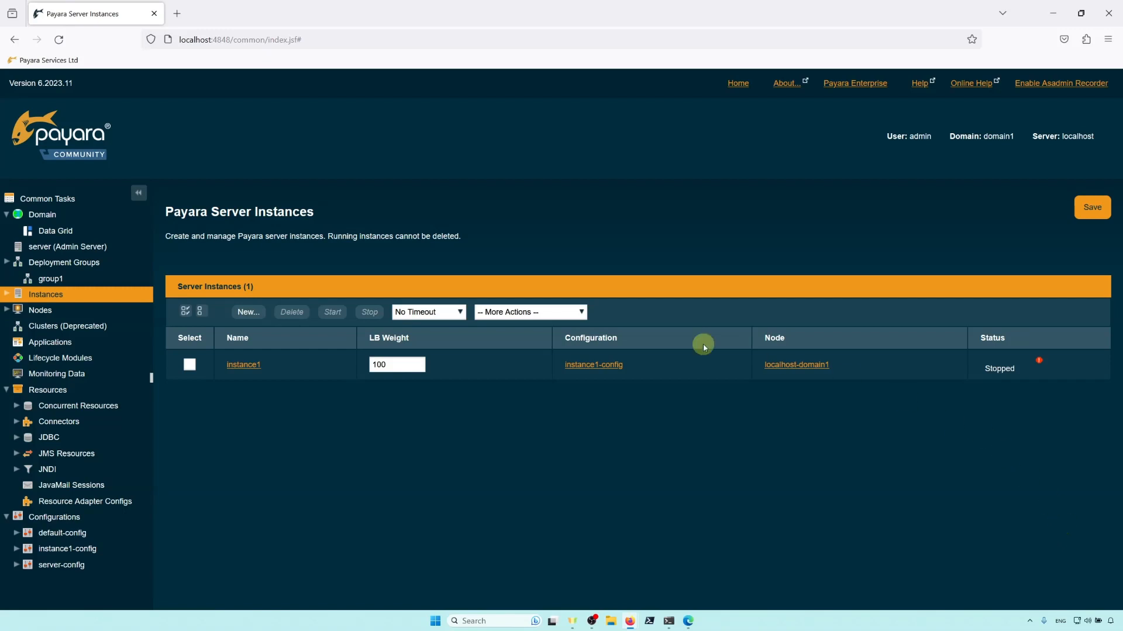
Begin a new deployment group named group2 and define a new server instance named instance2 in it.
click(58, 264)
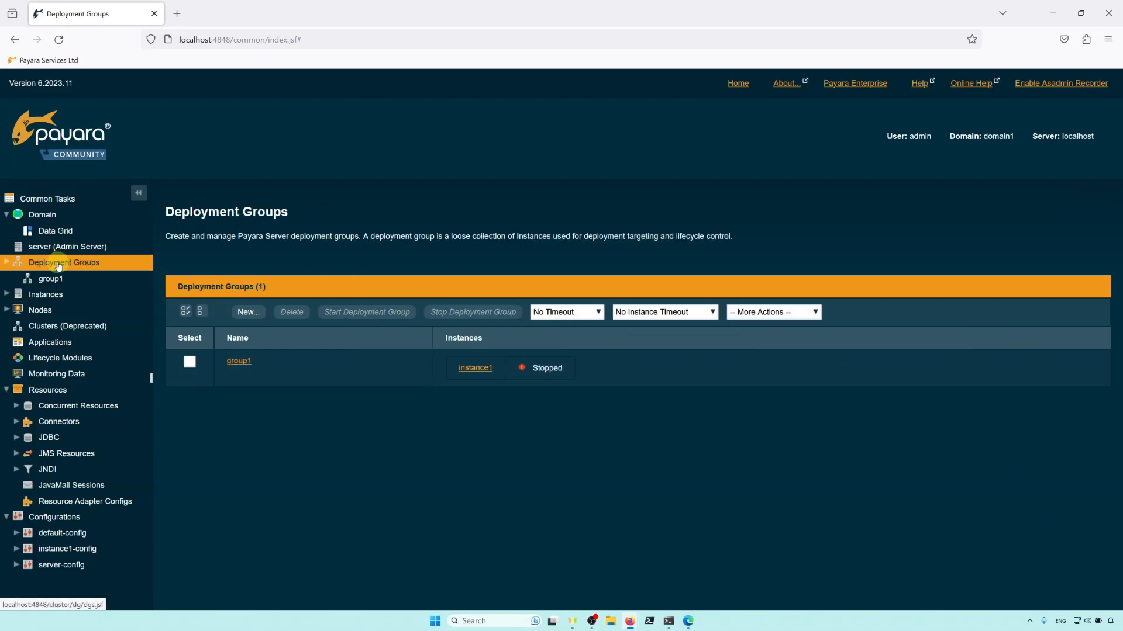
click(249, 311)
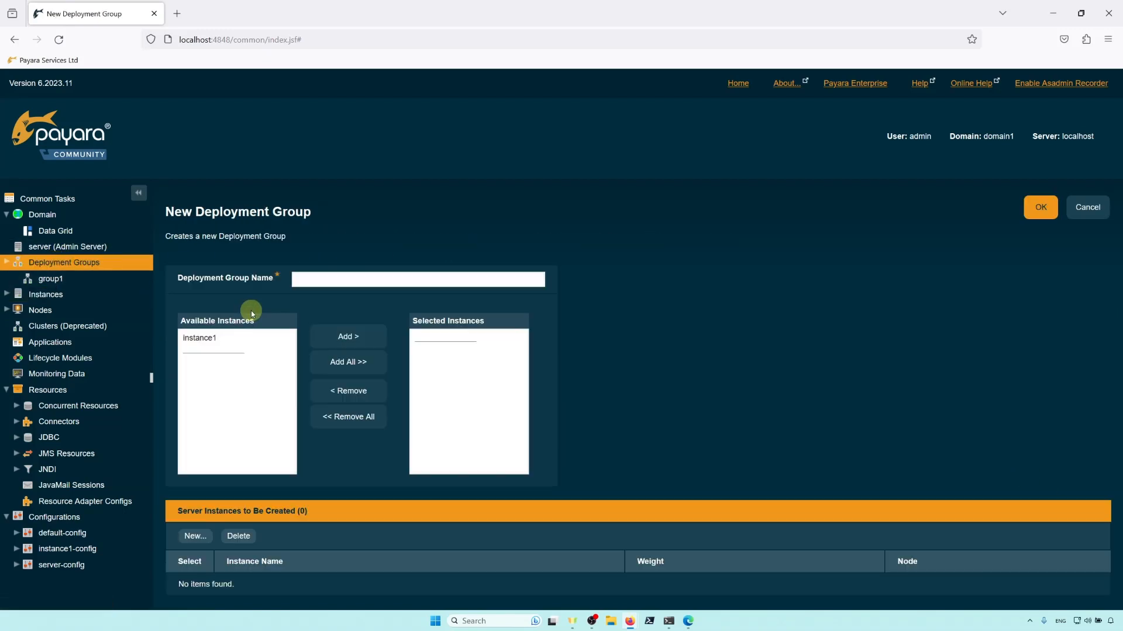
click(322, 283)
text(group2)
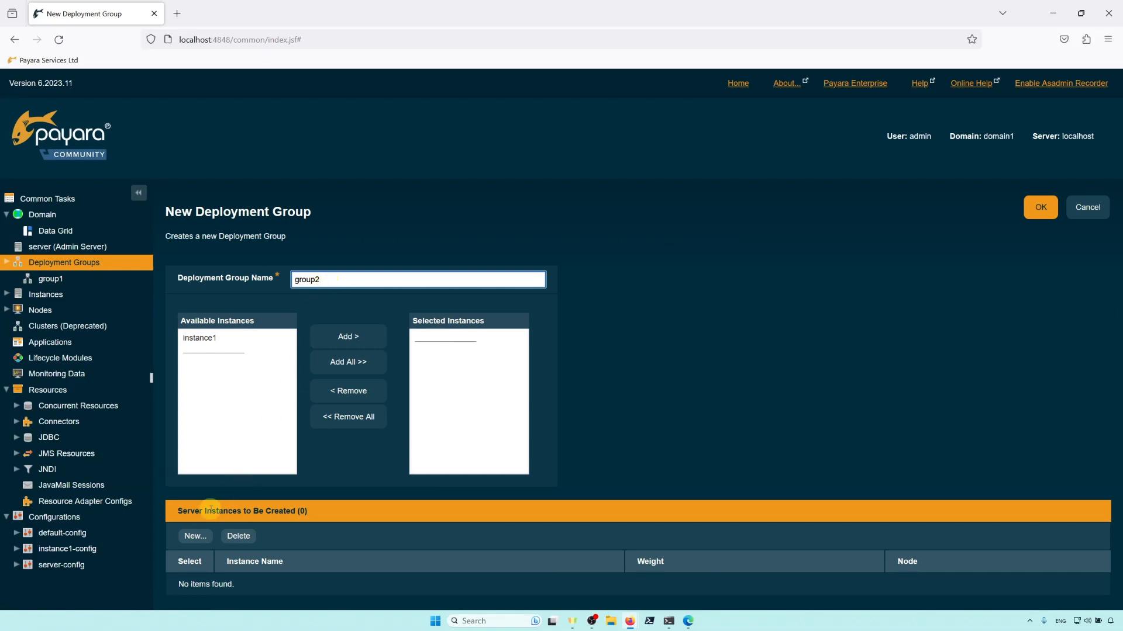
click(197, 537)
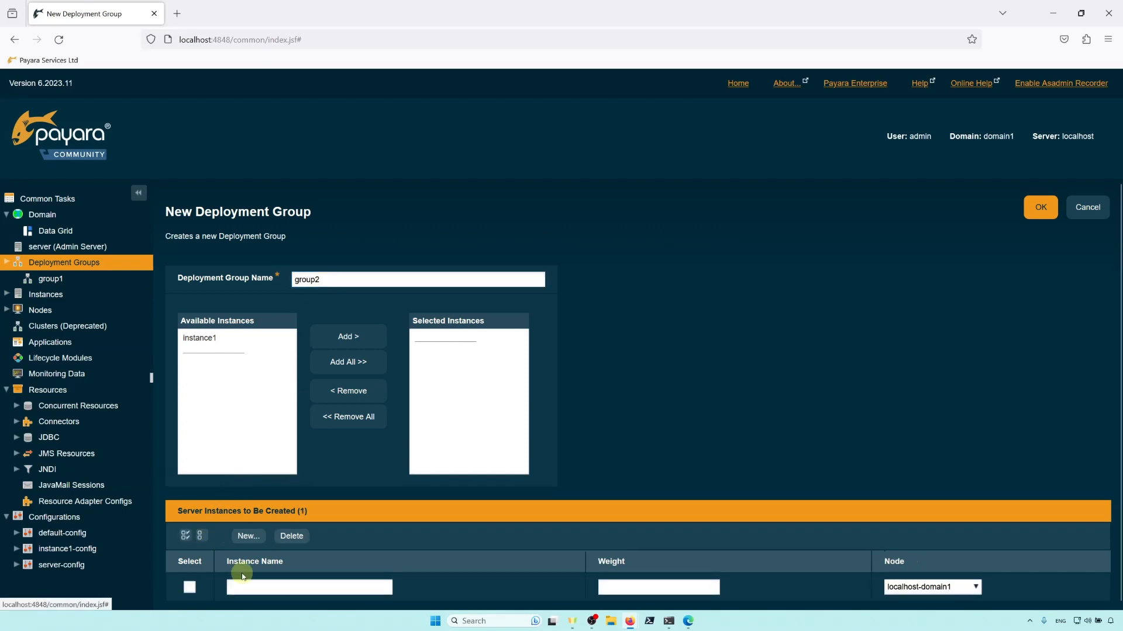
click(280, 588)
text(instance2)
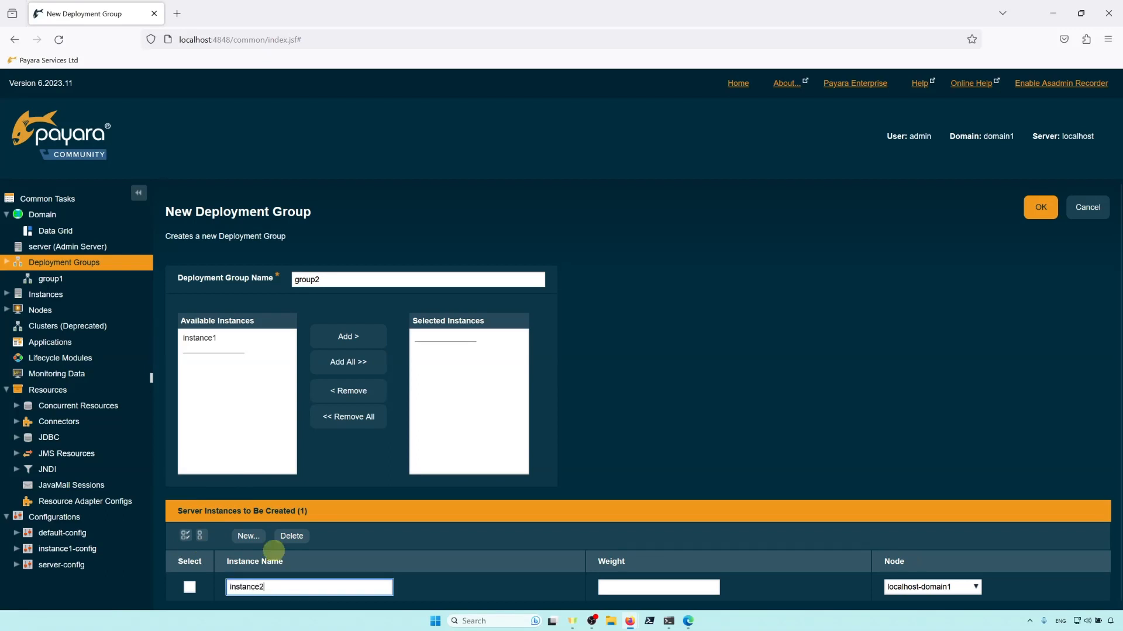
Define a second server instance named instance3 for group2 and create the deployment group.
click(250, 536)
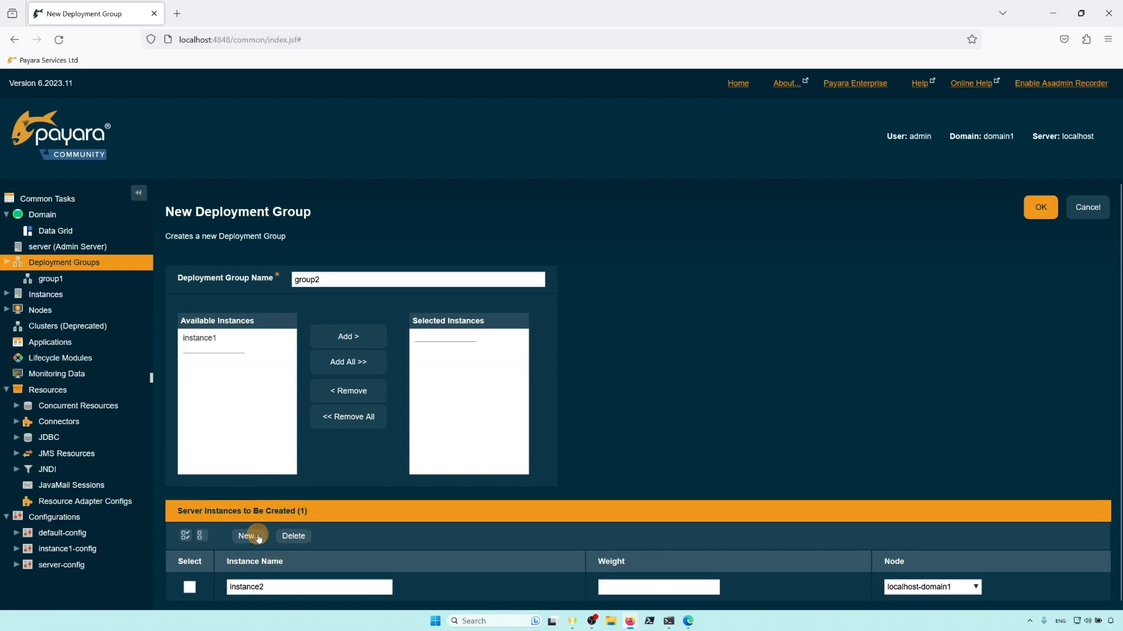
click(270, 588)
text(instance)
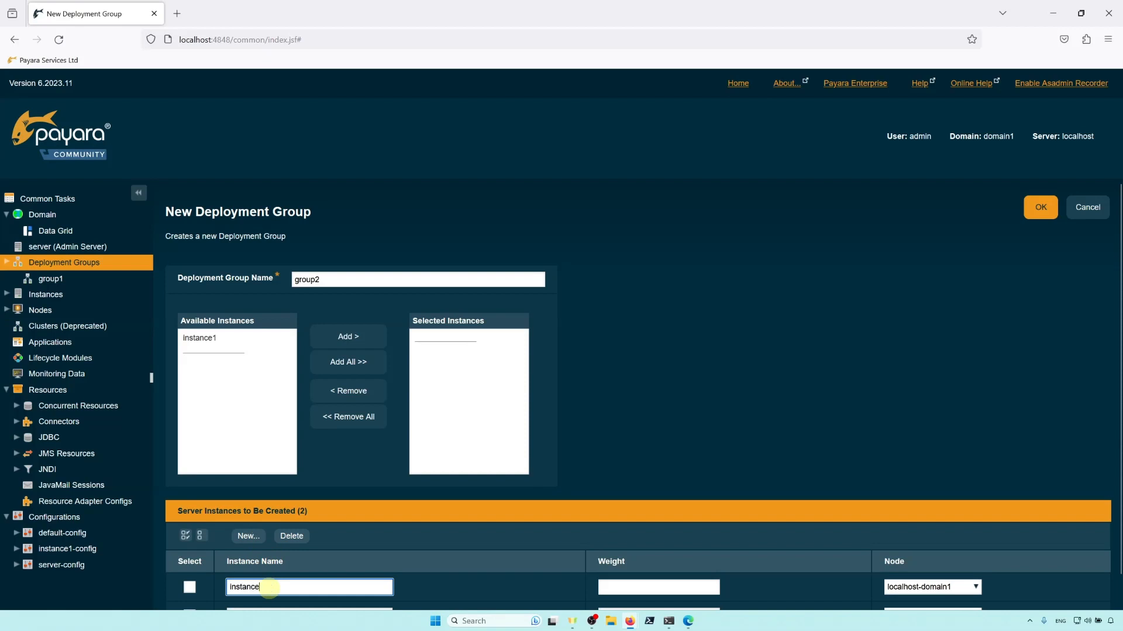
text(3)
scroll(286, 570, down, 1)
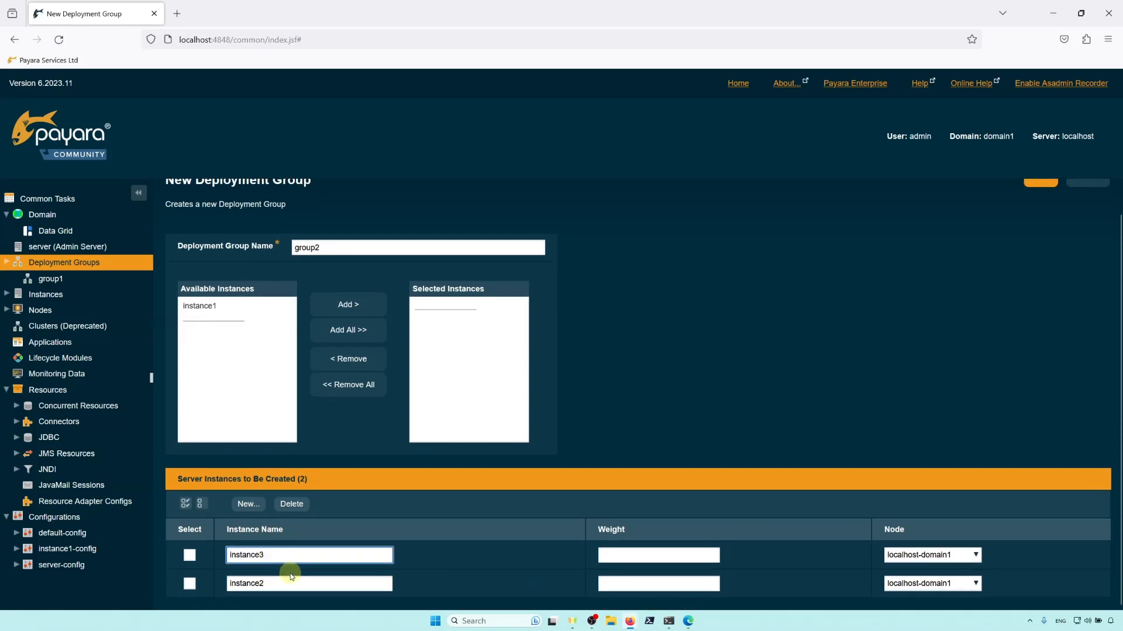
scroll(1045, 201, up, 1)
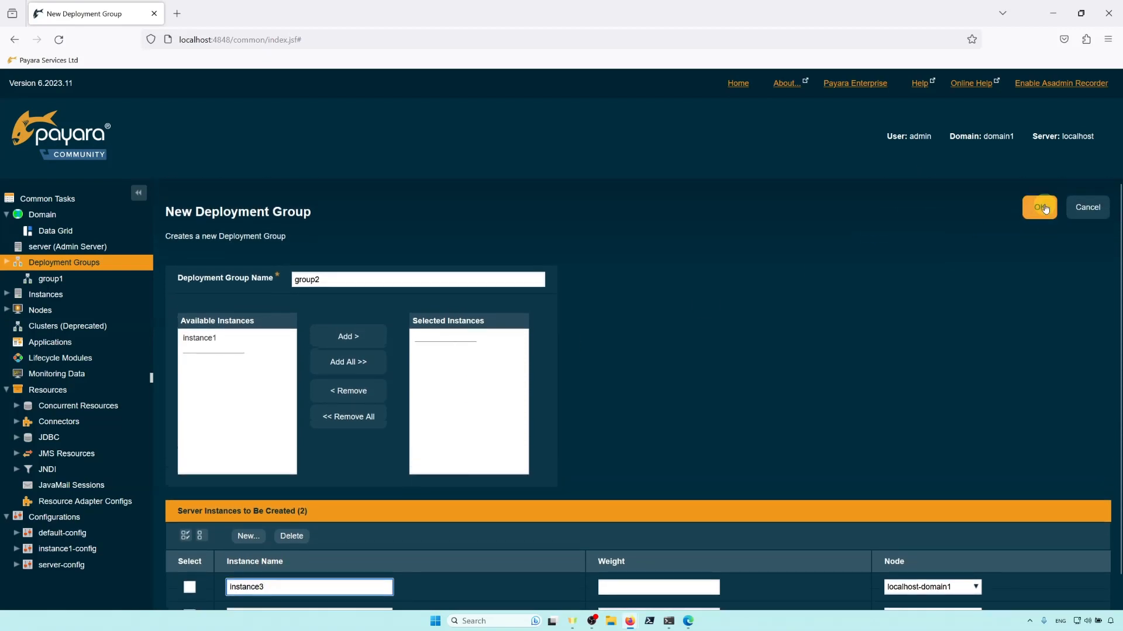
click(1045, 208)
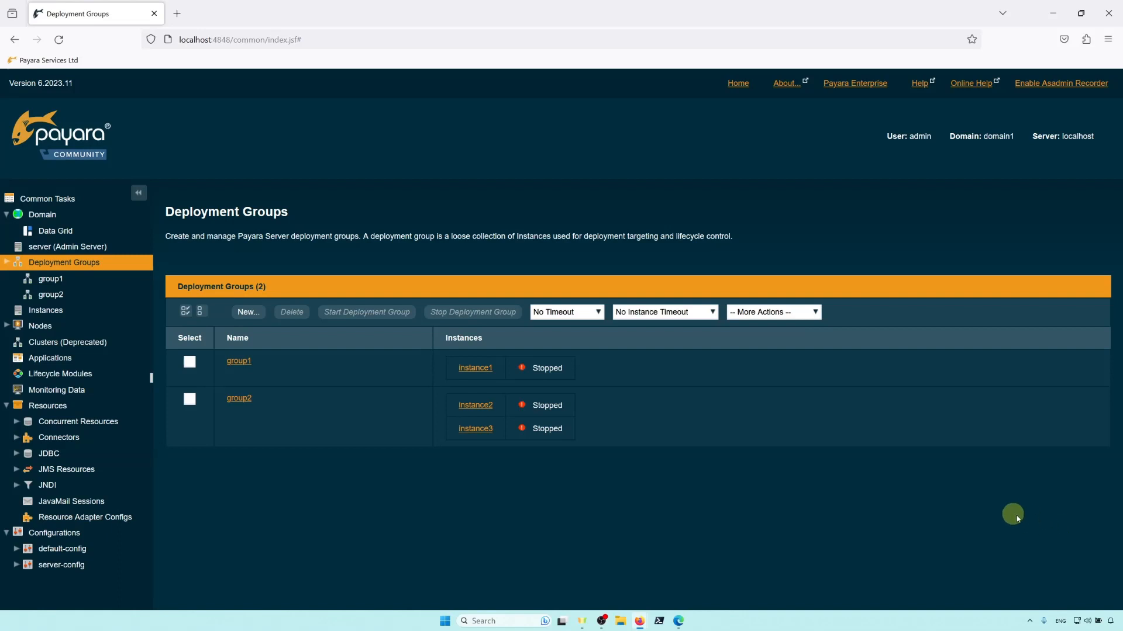
Add the existing server instance2 to the deployment group group1.
click(236, 362)
click(315, 199)
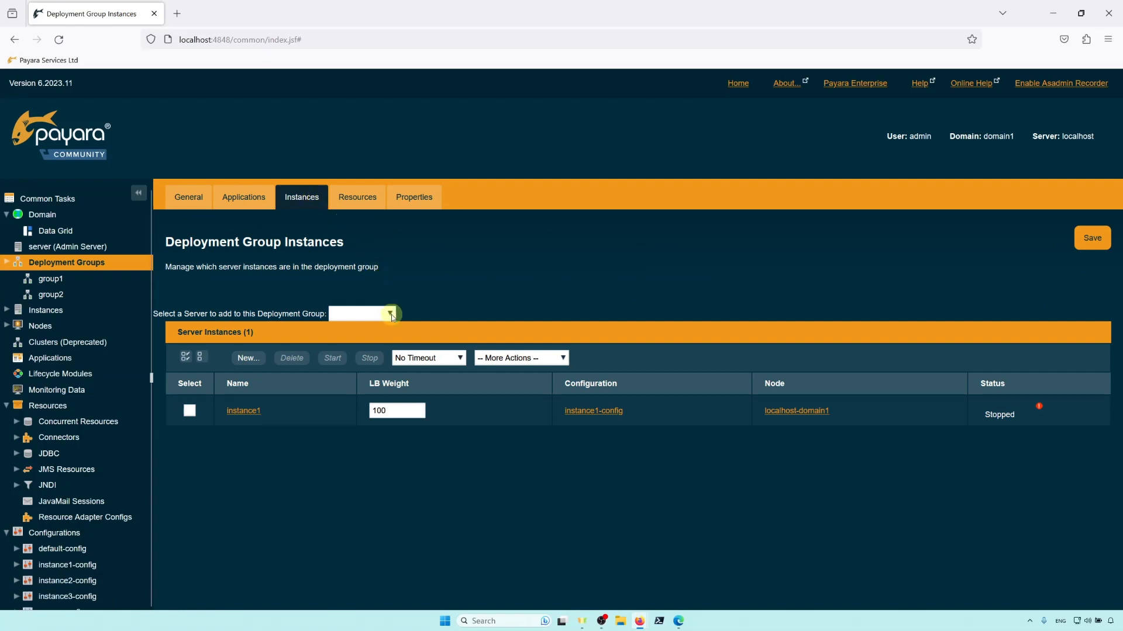
click(390, 315)
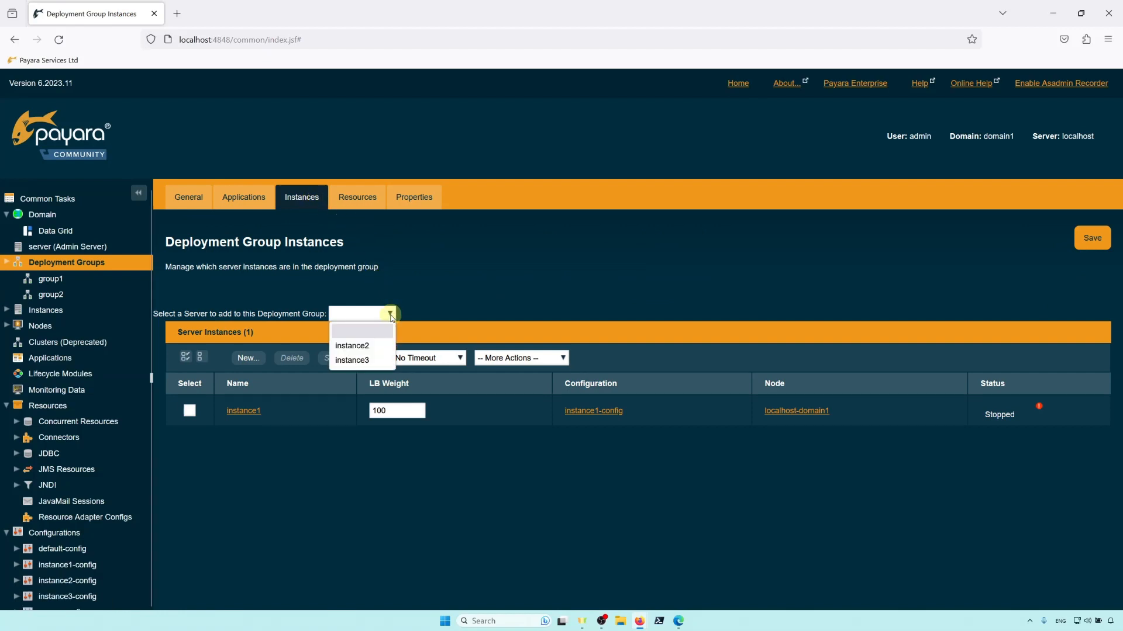
click(369, 347)
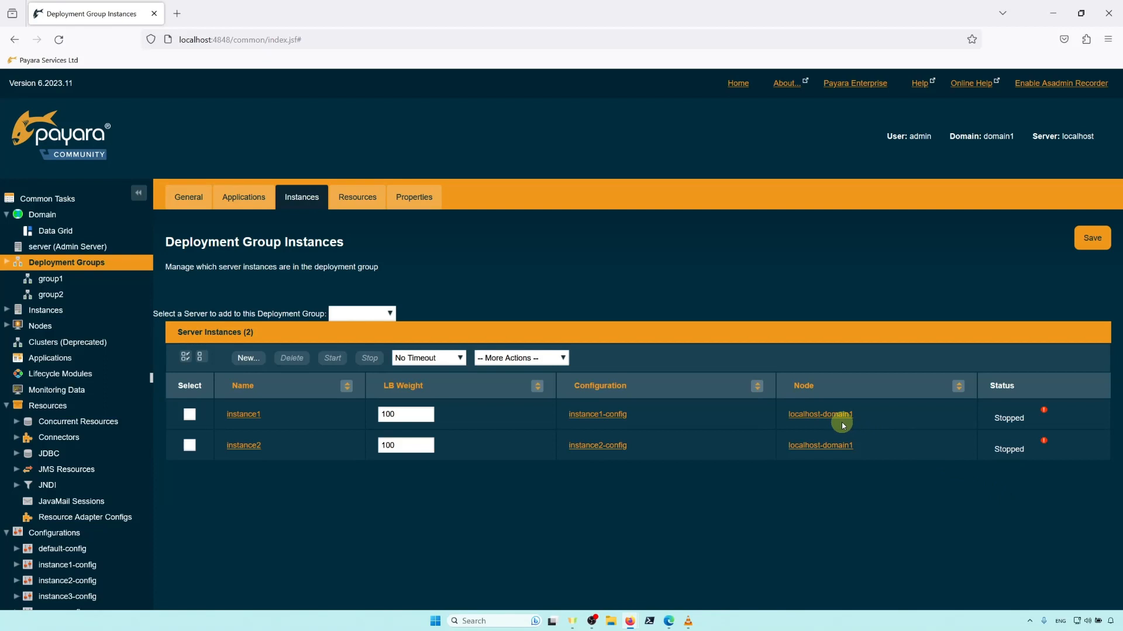
Start both deployment groups, group1 and group2, from the deployment groups overview.
click(99, 263)
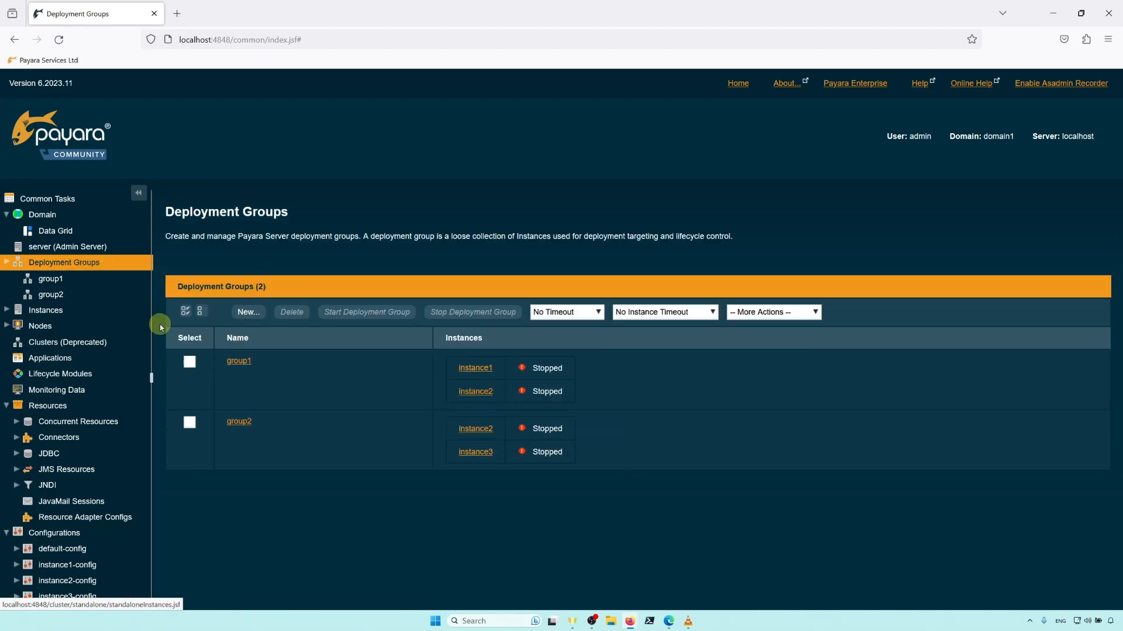
click(189, 362)
click(189, 423)
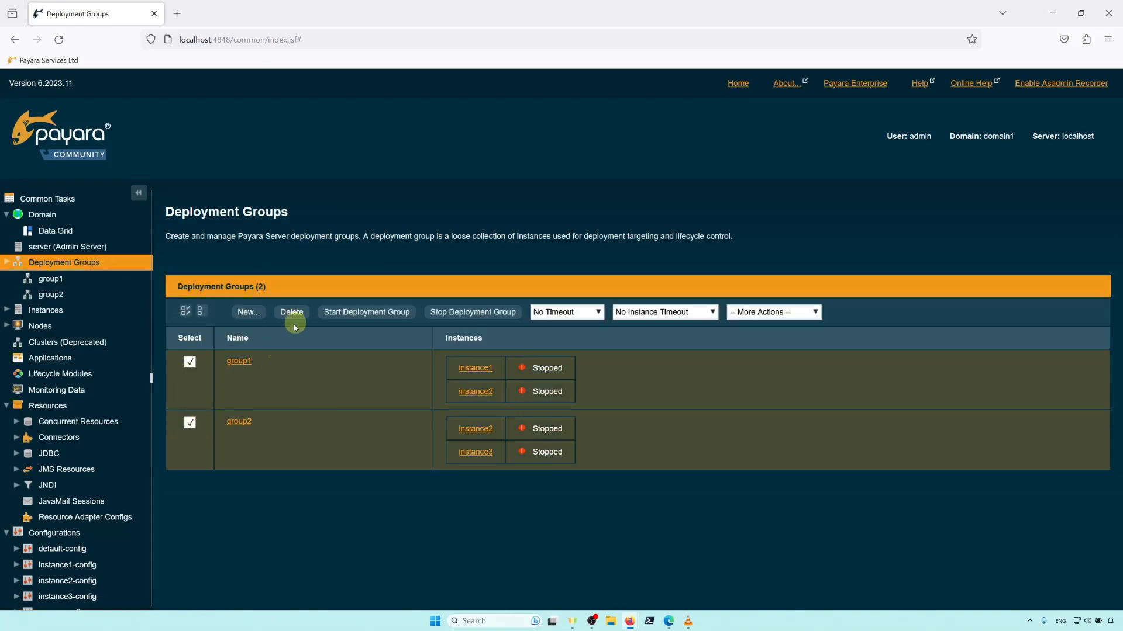
click(357, 312)
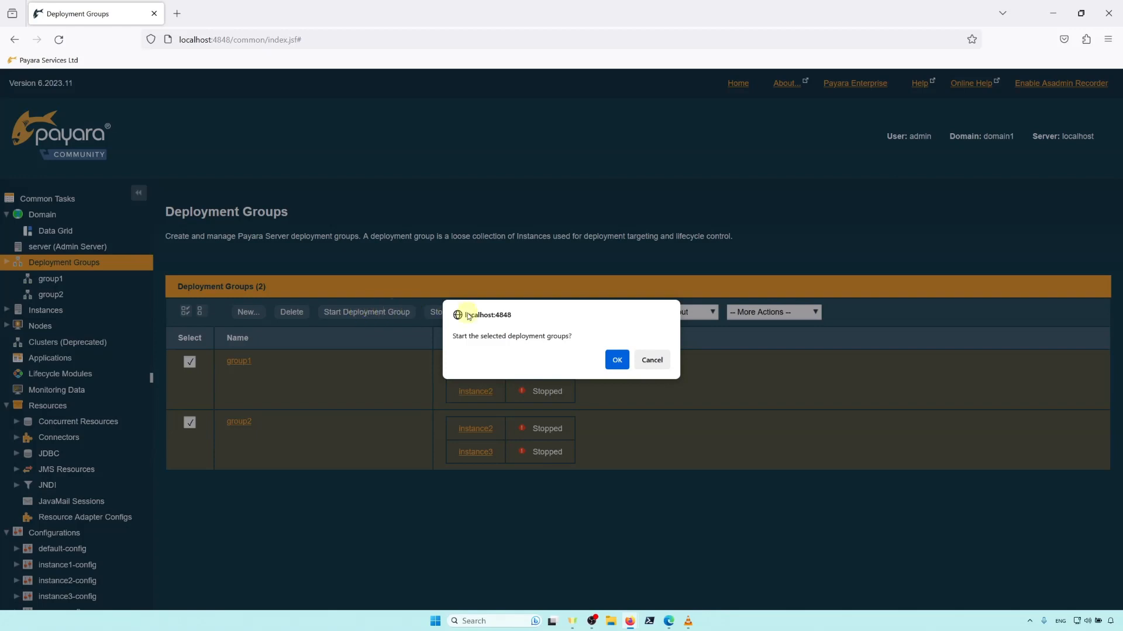
click(614, 360)
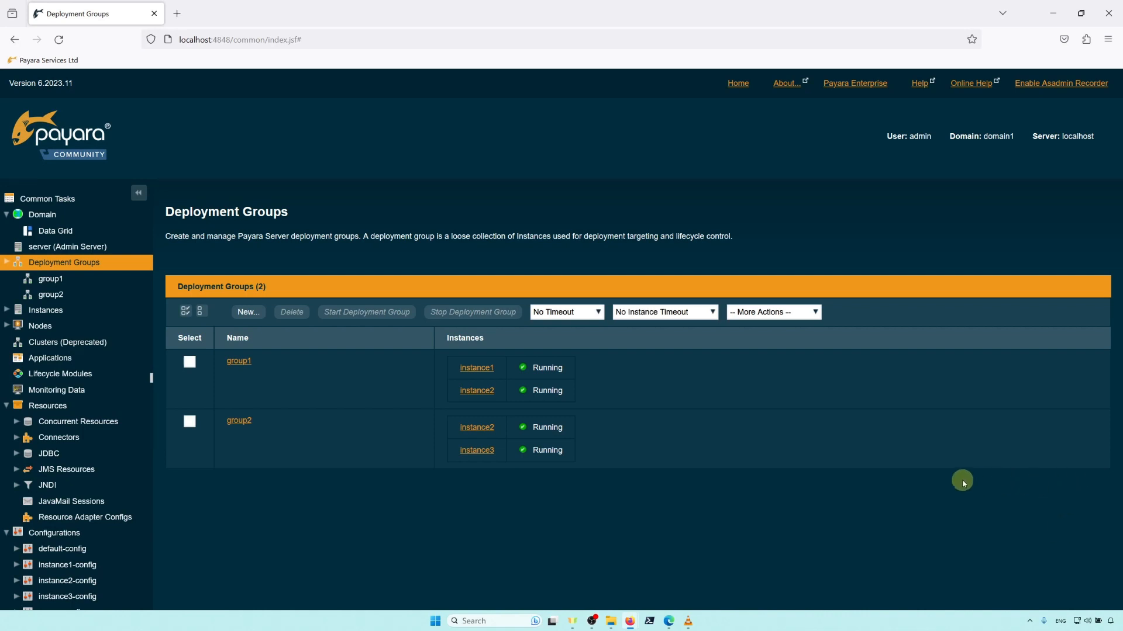
Begin a new application deployment and choose clusterjsp.war from the Downloads folder as the packaged file to upload.
click(68, 358)
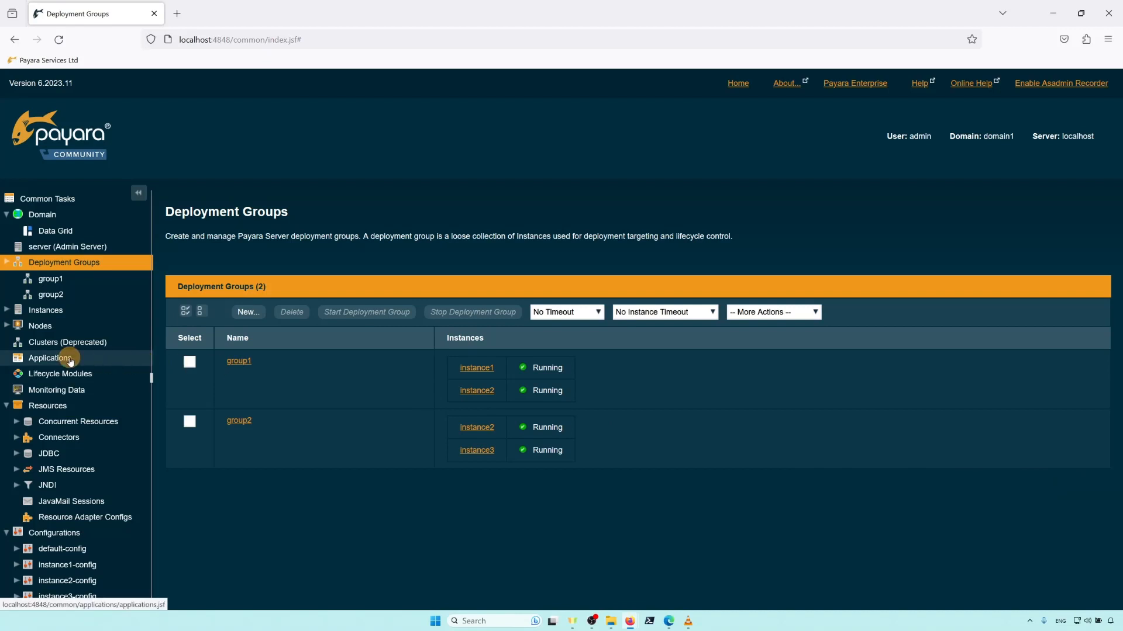
click(197, 311)
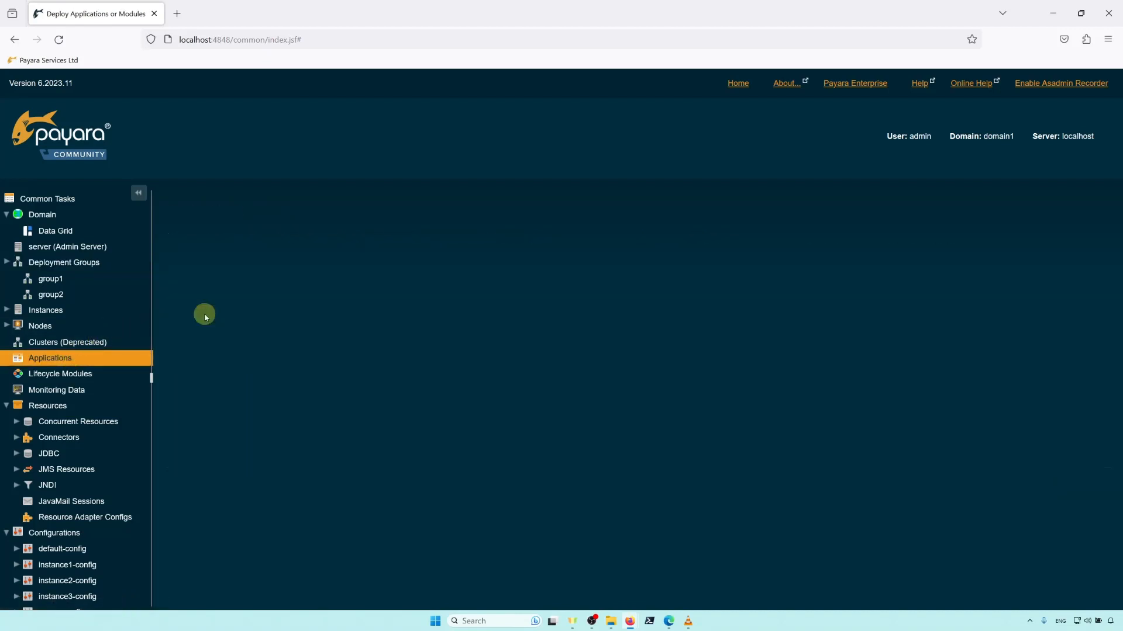
click(256, 301)
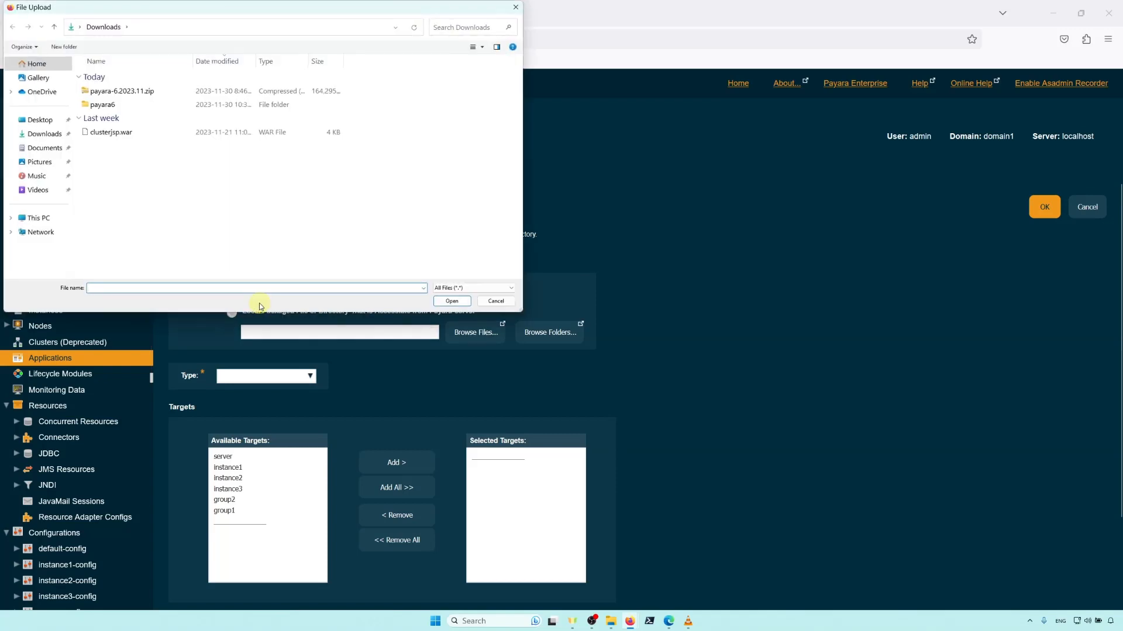
click(141, 136)
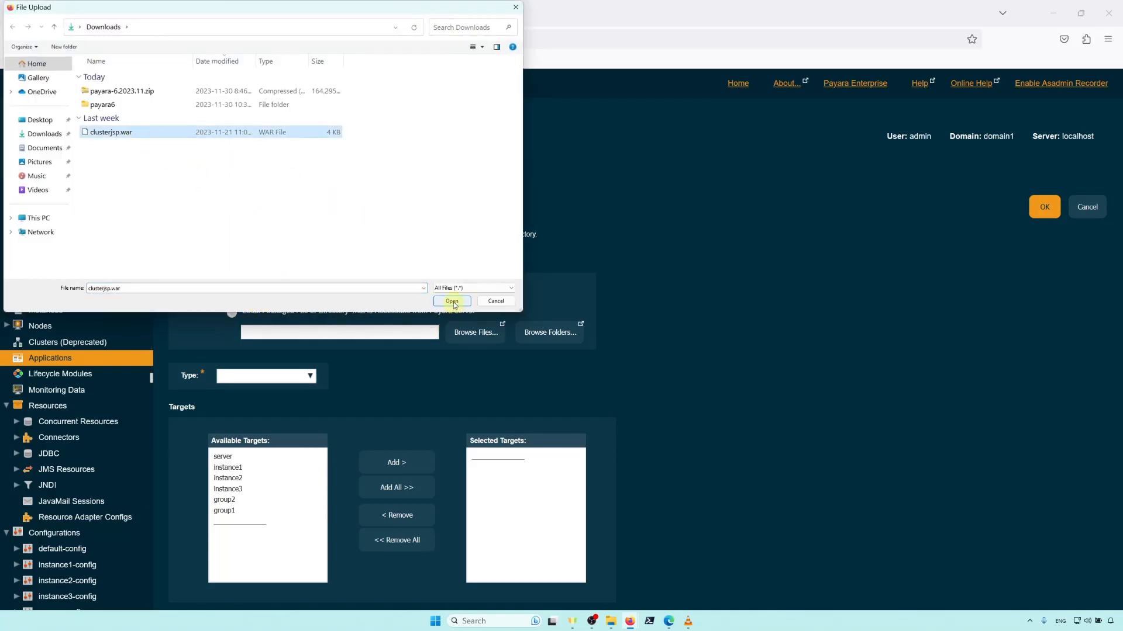
click(453, 302)
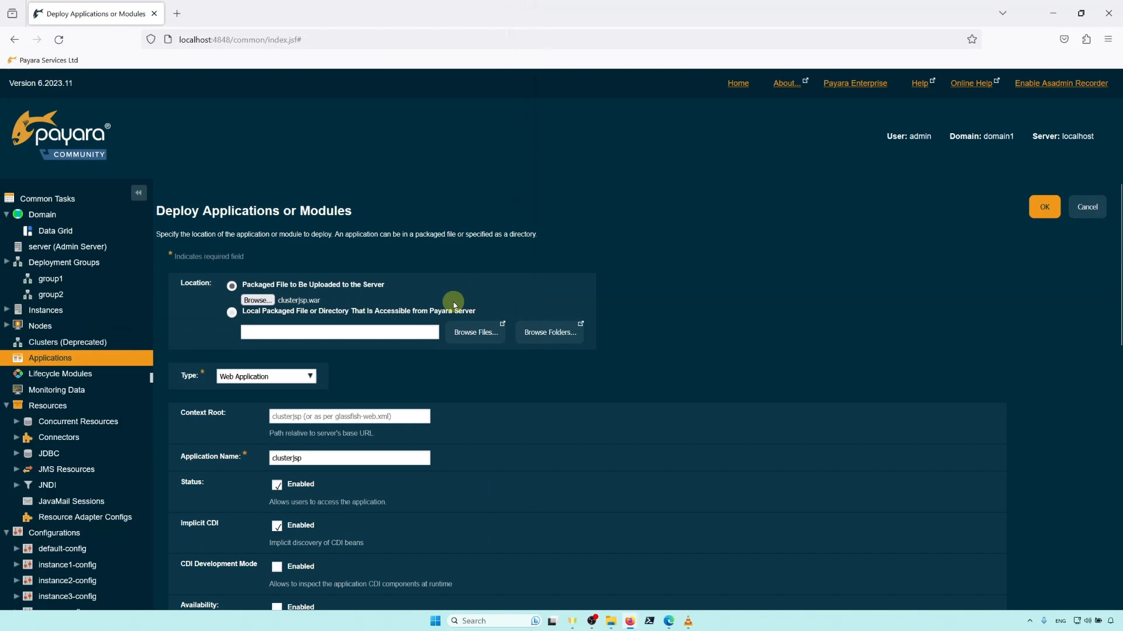
Set group1 as the deployment target for the clusterjsp application and deploy it.
scroll(520, 327, down, 3)
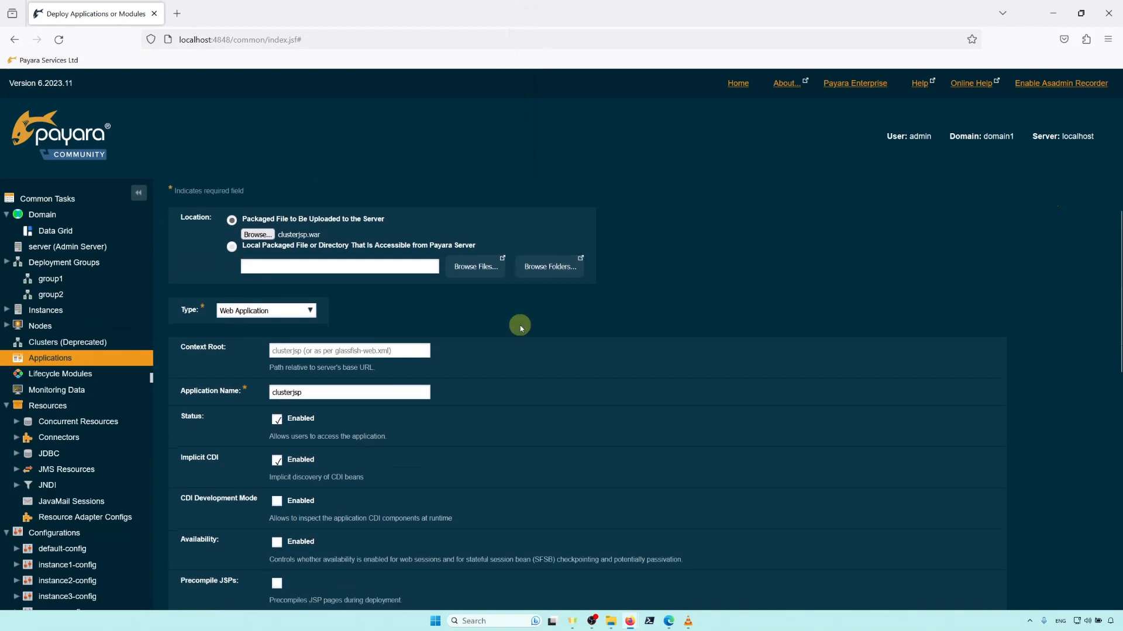
scroll(520, 325, down, 3)
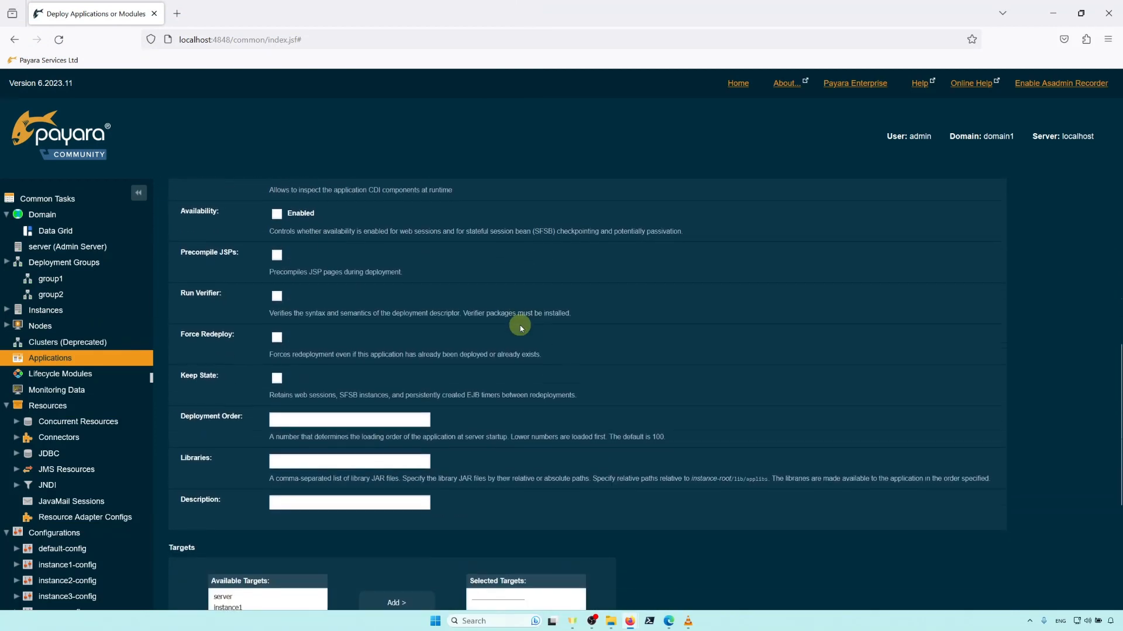
scroll(520, 327, down, 3)
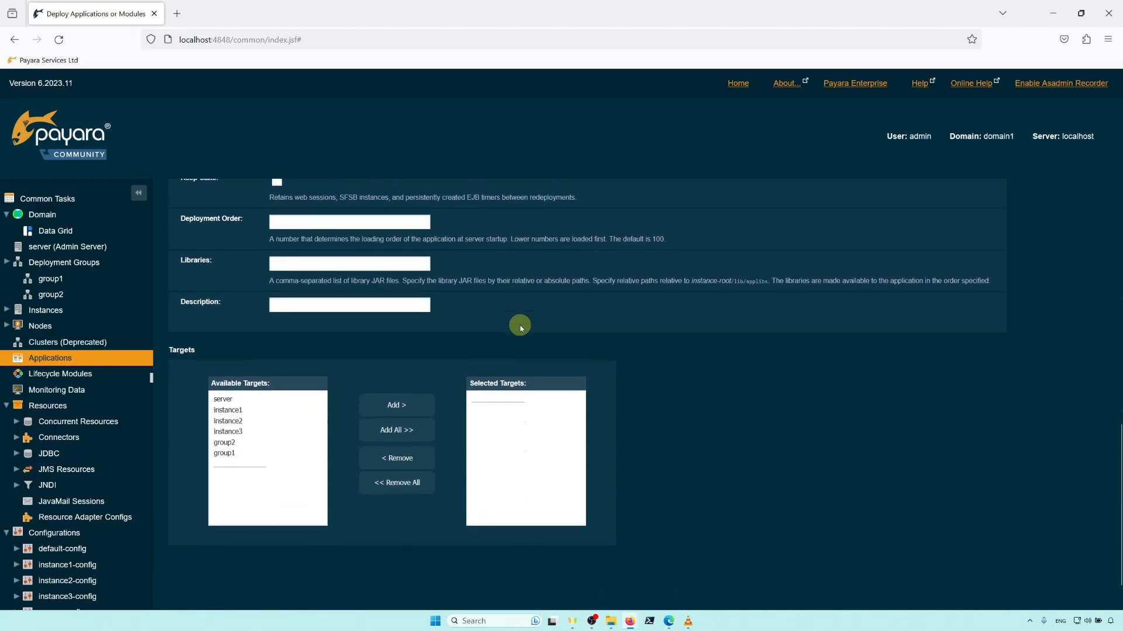
scroll(520, 326, down, 1)
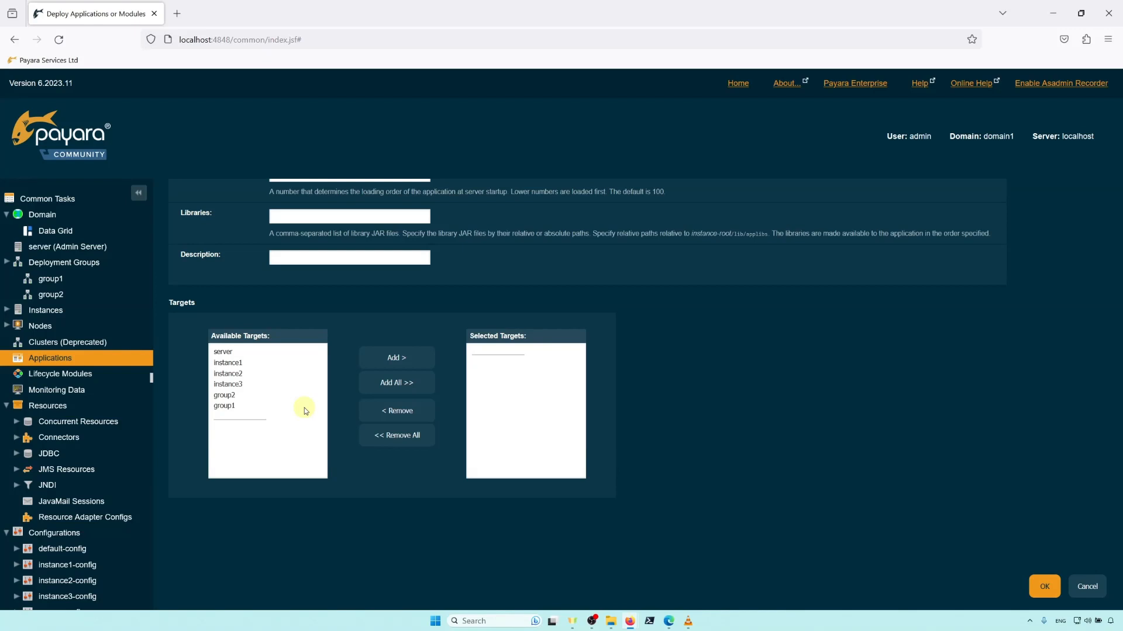
click(230, 408)
click(396, 358)
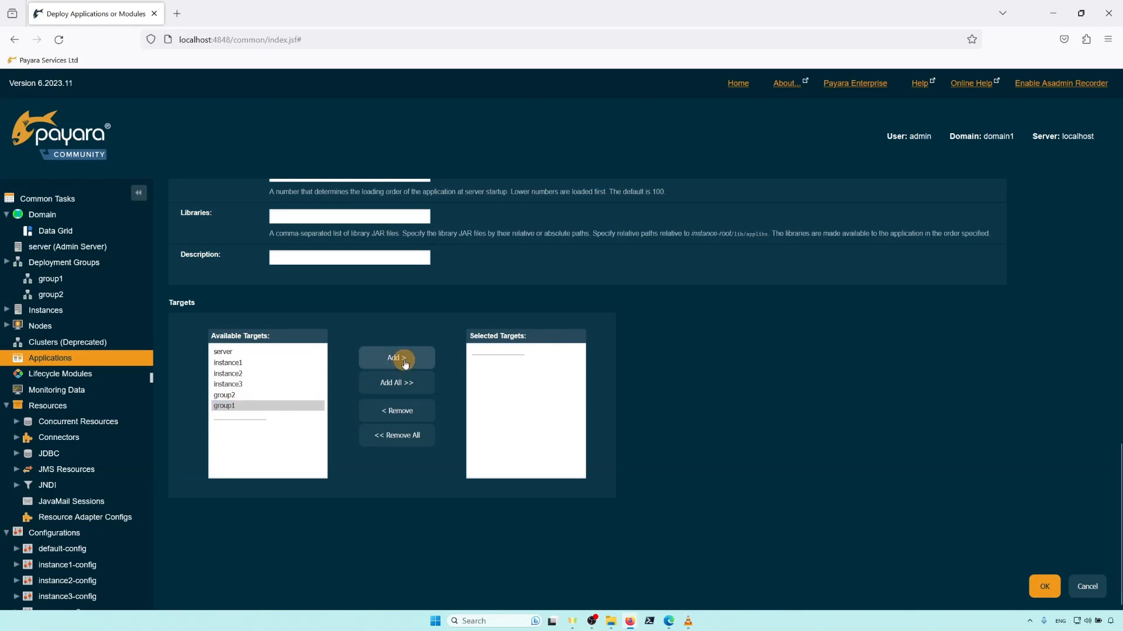
click(1040, 585)
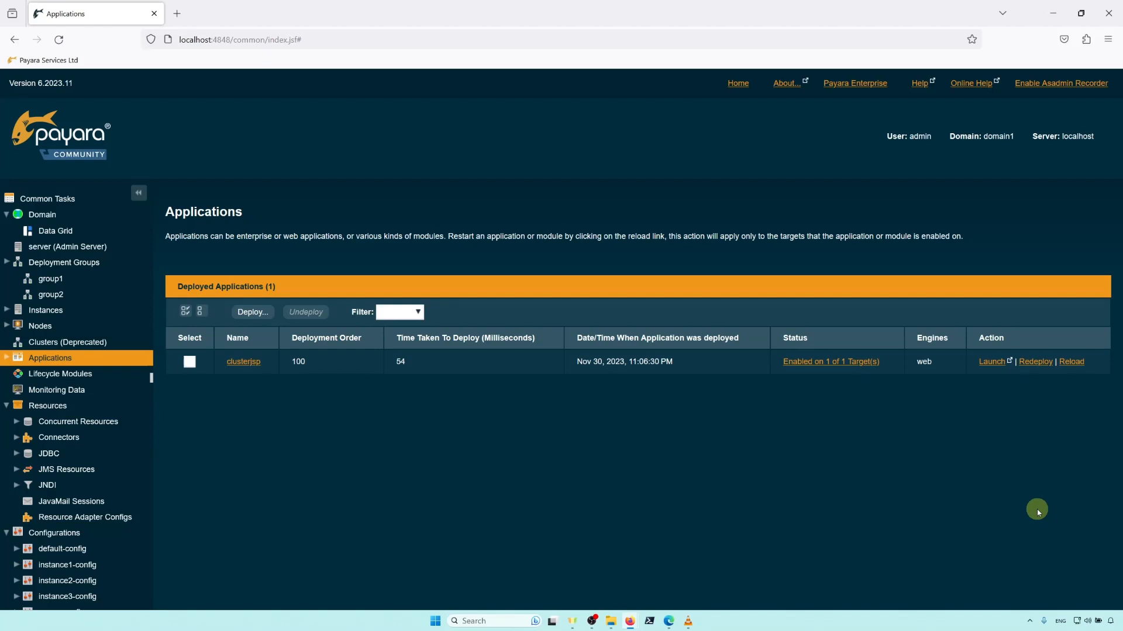
Launch the deployed clusterjsp application through the HTTP link for instance1 on port 28080.
click(991, 362)
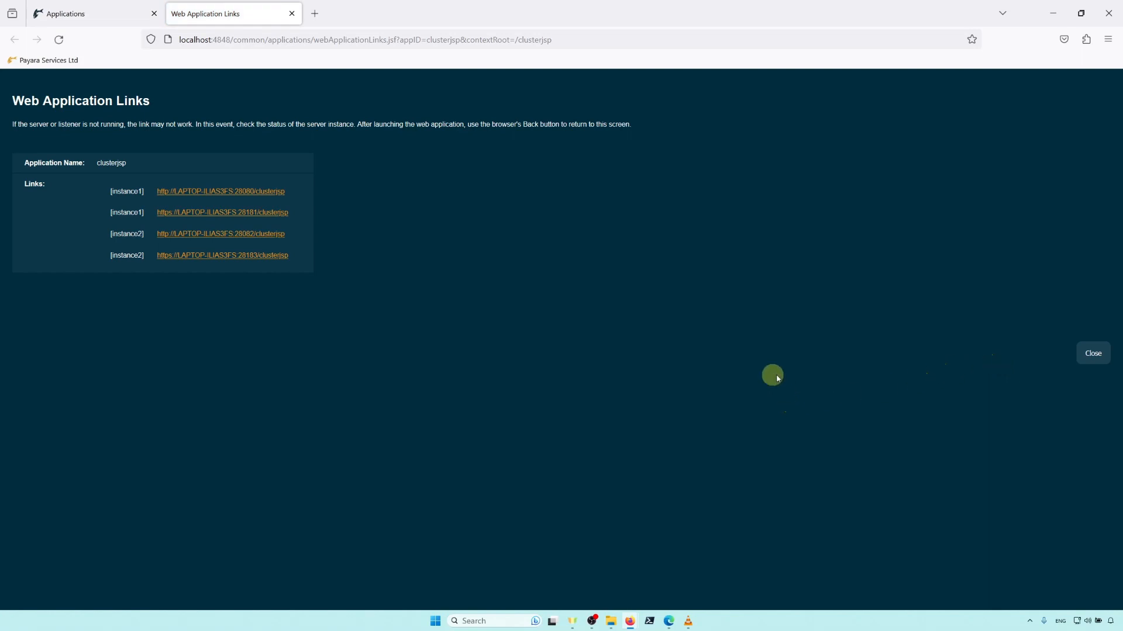
click(237, 192)
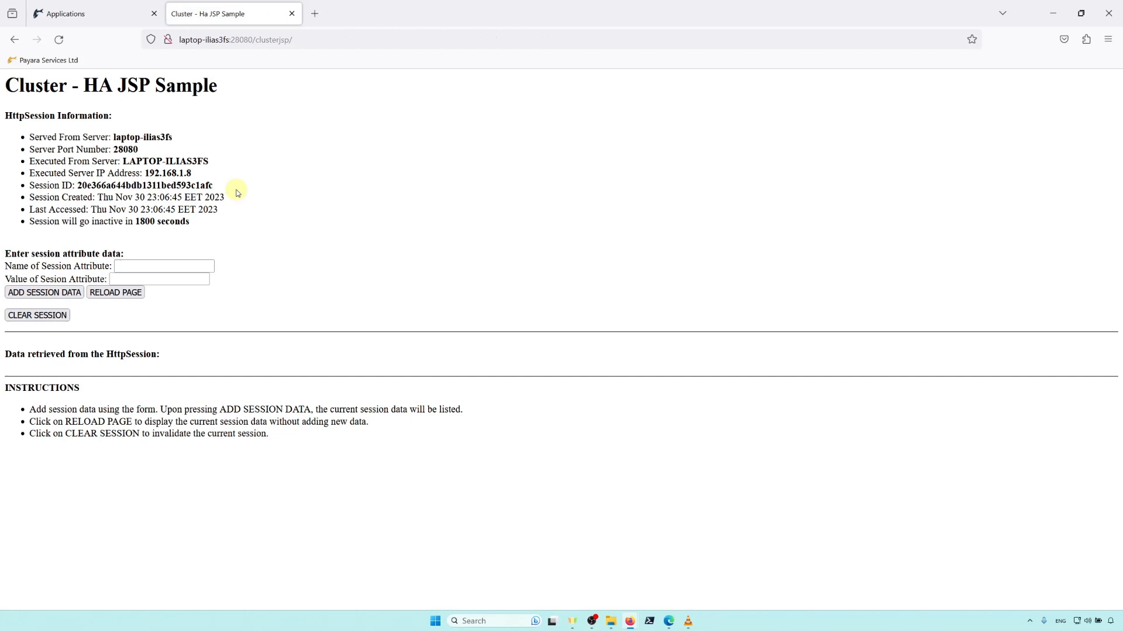
click(592, 621)
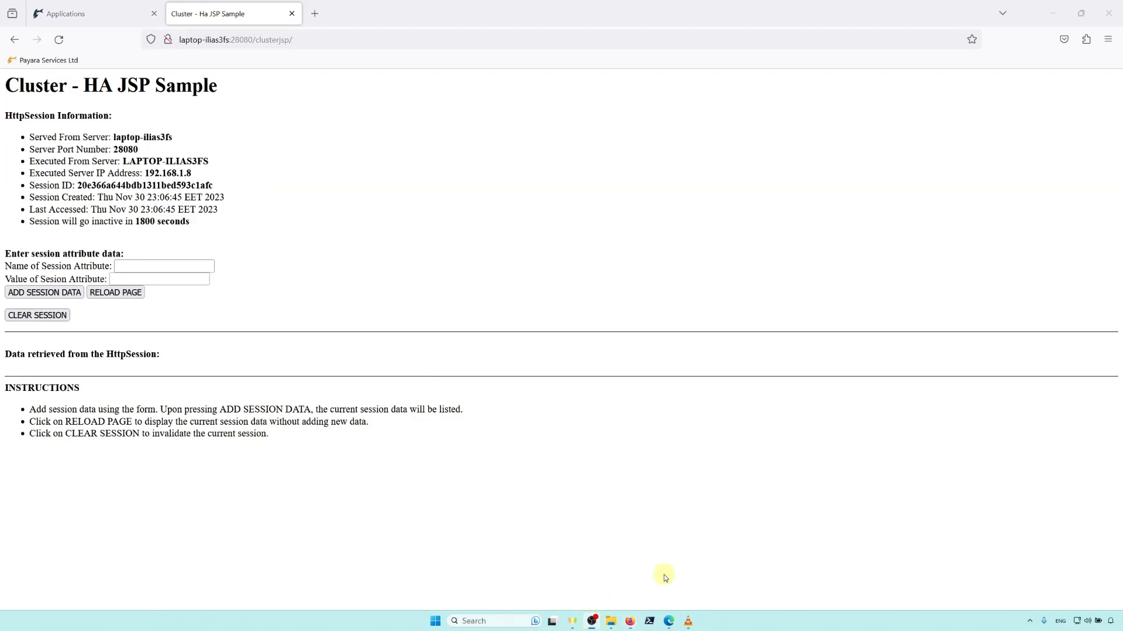